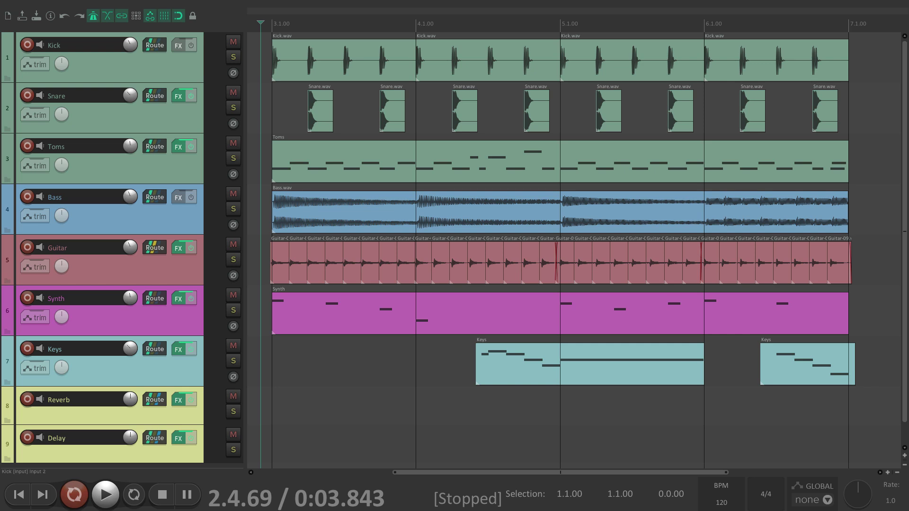
Play the song through, then stop playback at 2.4.69.
{"action": "key", "text": "space"}
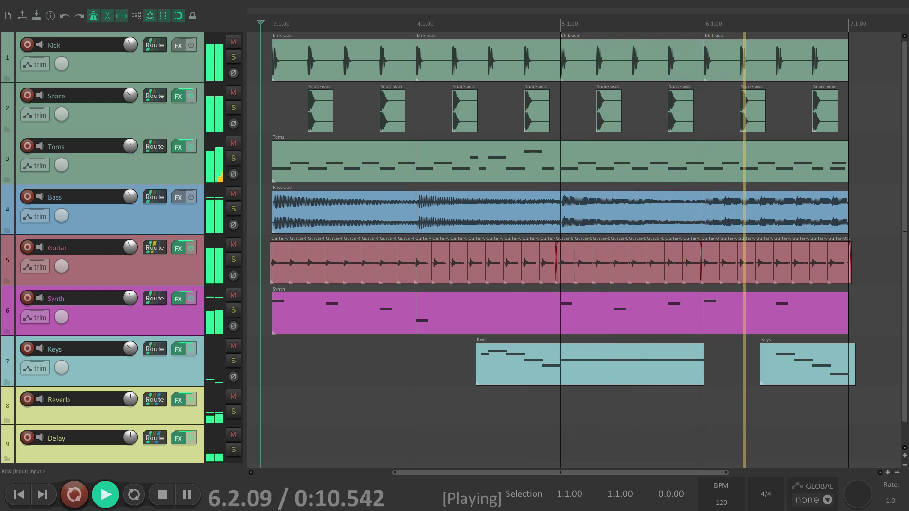
{"action": "key", "text": "space"}
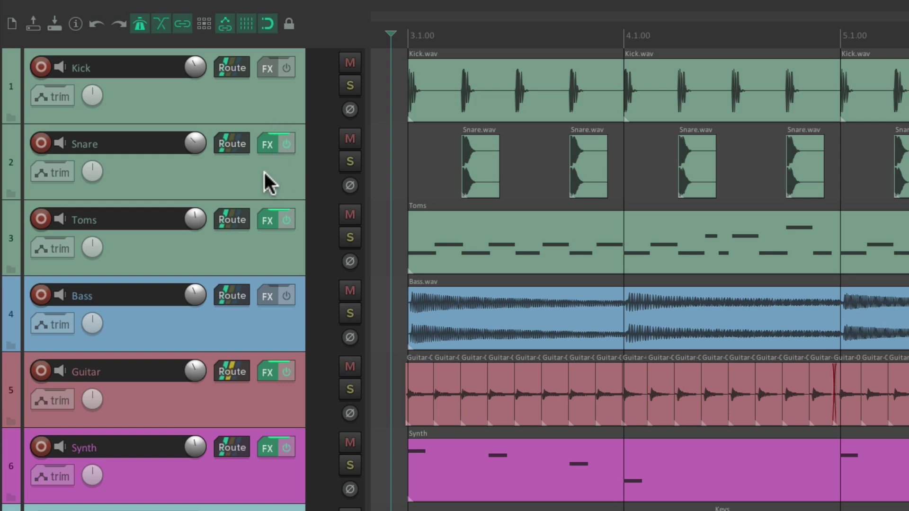
Select the Kick, Snare and Toms tracks and set a time selection from bar 3 to bar 7.
{"action": "left_click", "coordinate": [273, 89]}
{"action": "left_click", "coordinate": [272, 242], "text": "shift"}
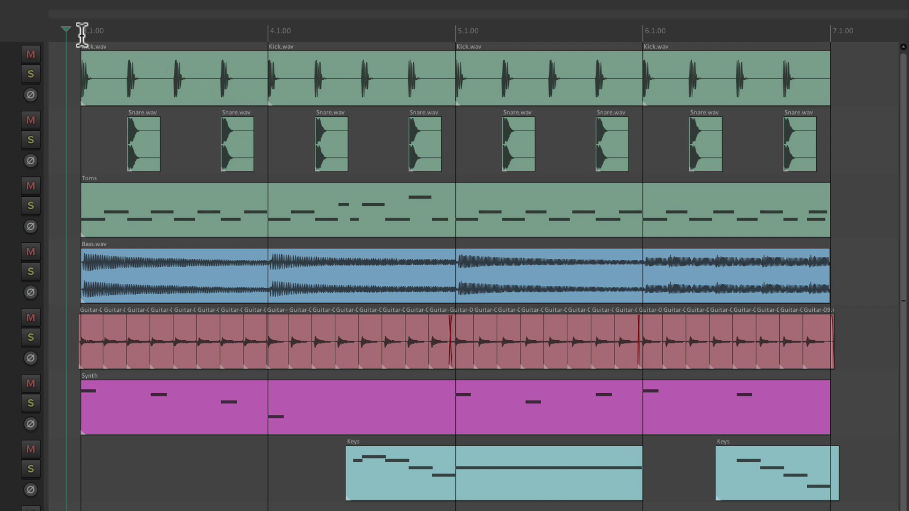
{"action": "left_click_drag", "start_coordinate": [82, 33], "coordinate": [825, 27]}
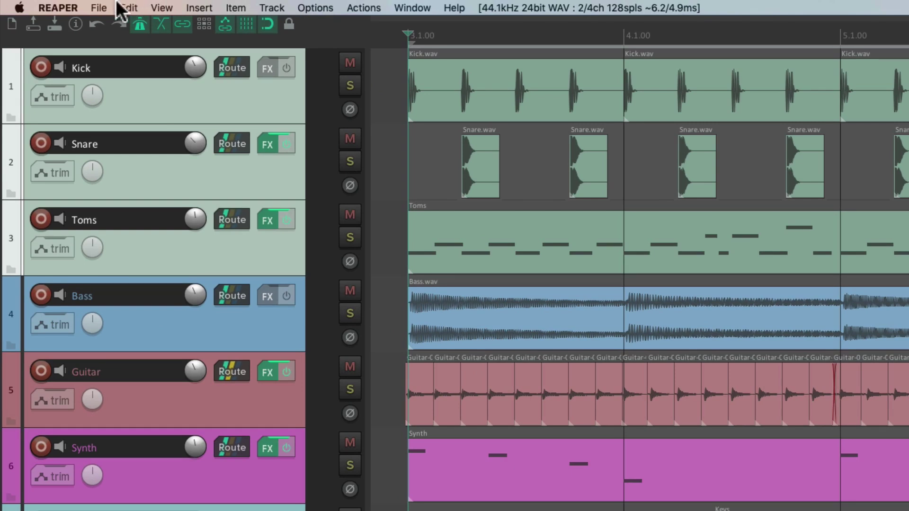
{"action": "left_click", "coordinate": [98, 8]}
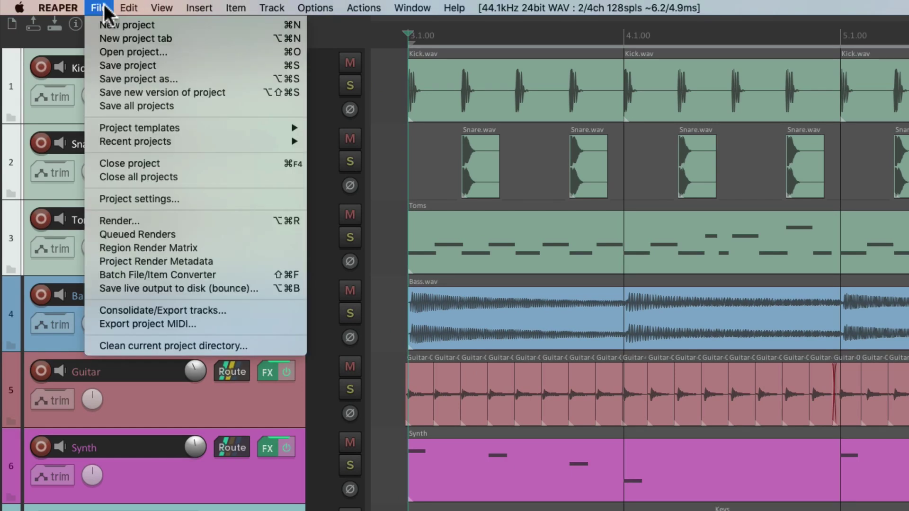
Set the render Source to Stems (selected tracks) and Bounds to Time selection.
{"action": "left_click", "coordinate": [263, 220]}
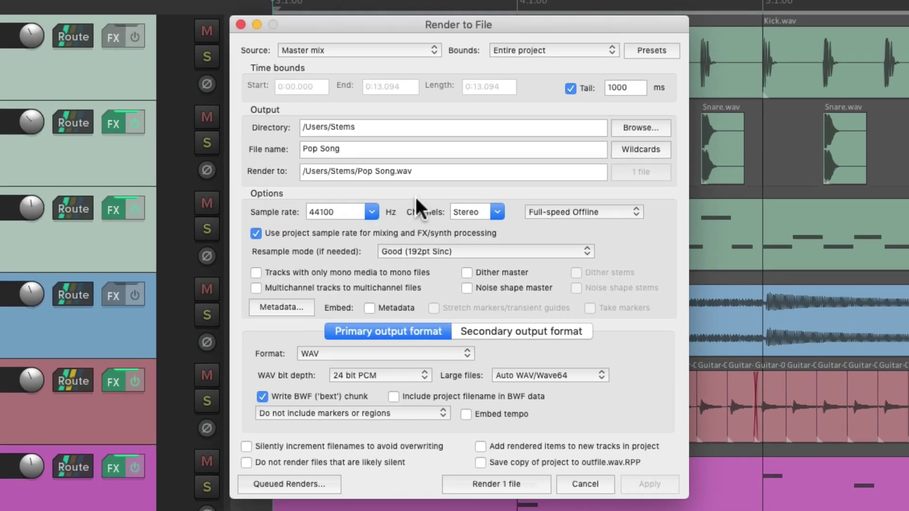
{"action": "left_click", "coordinate": [394, 50]}
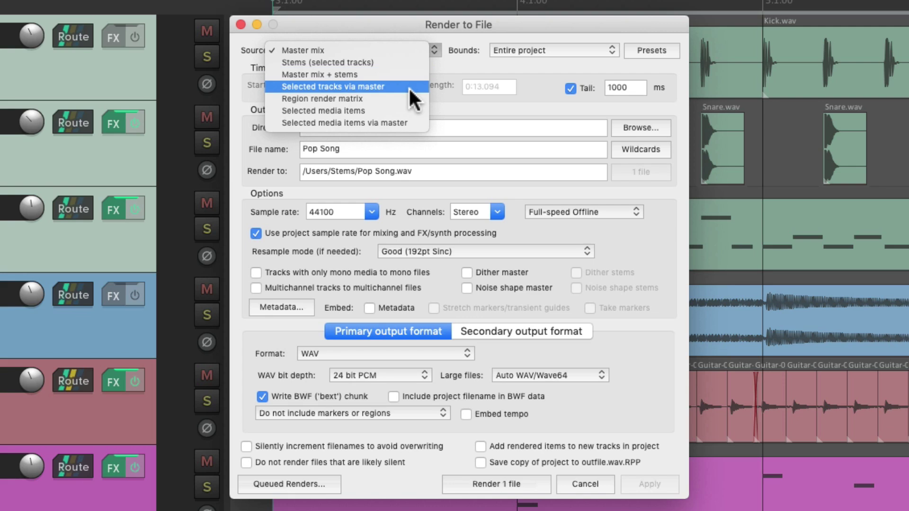
{"action": "left_click", "coordinate": [405, 62]}
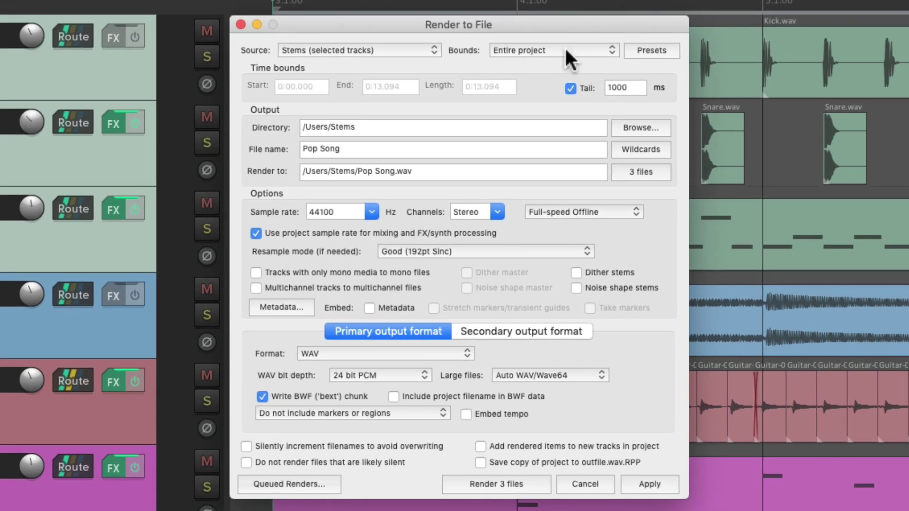
{"action": "left_click", "coordinate": [584, 48]}
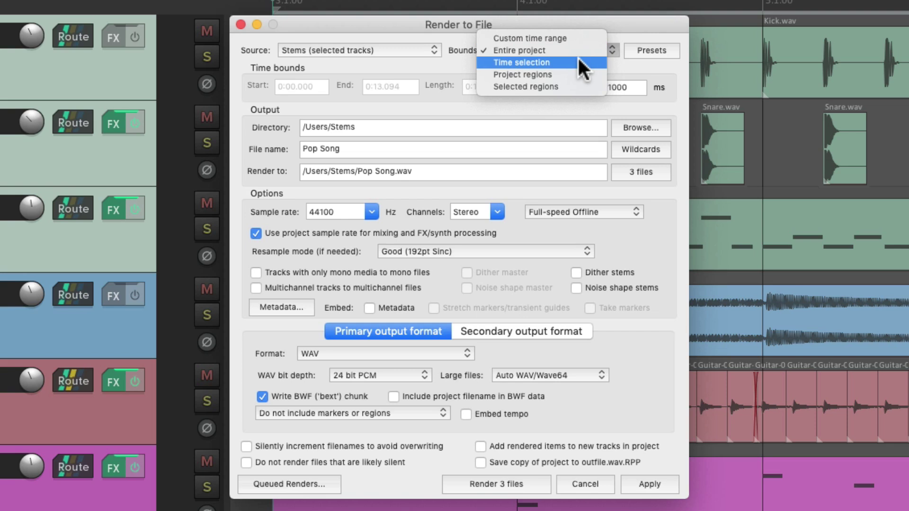
{"action": "left_click", "coordinate": [578, 57]}
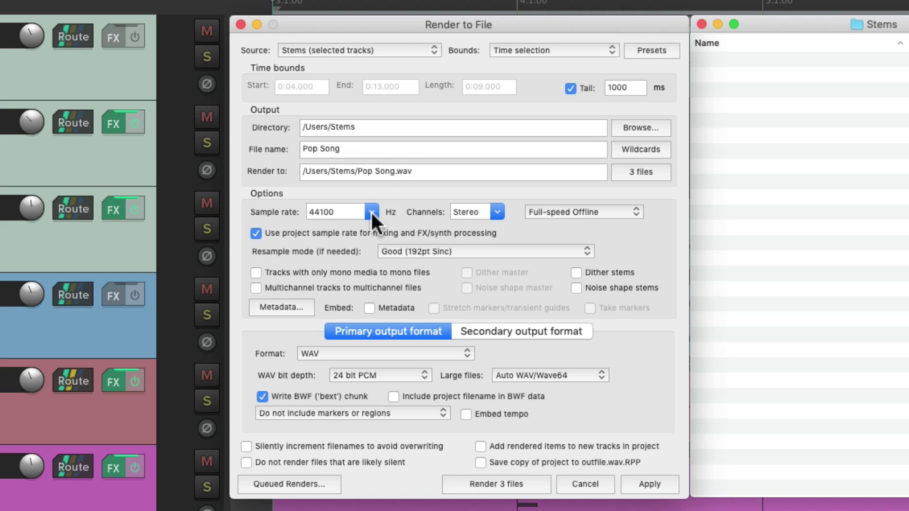
Confirm stereo channels, full-speed offline rendering and 24-bit PCM WAV output.
{"action": "left_click", "coordinate": [497, 212]}
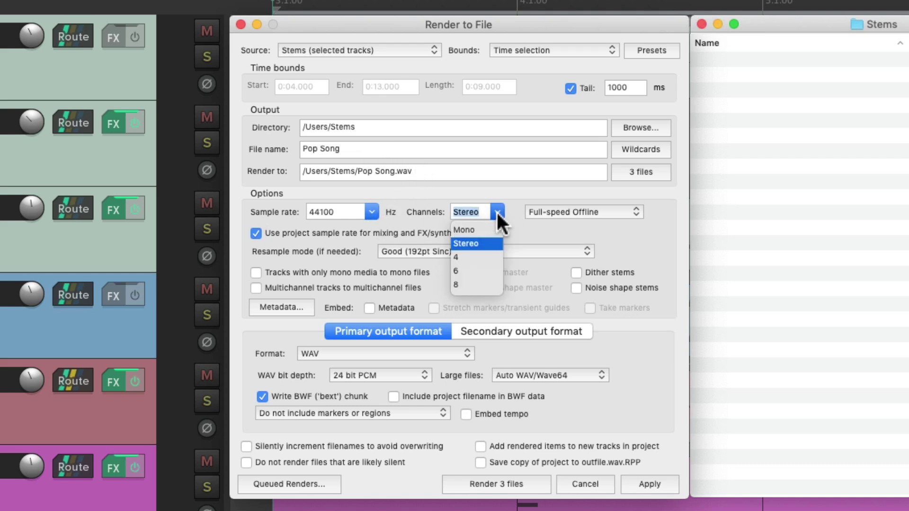
{"action": "left_click", "coordinate": [493, 244]}
{"action": "left_click", "coordinate": [620, 212]}
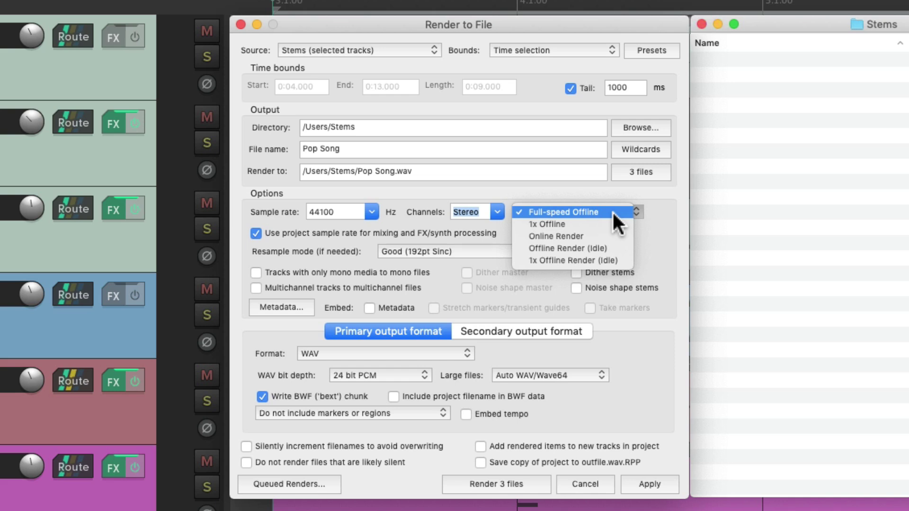
{"action": "left_click", "coordinate": [614, 214]}
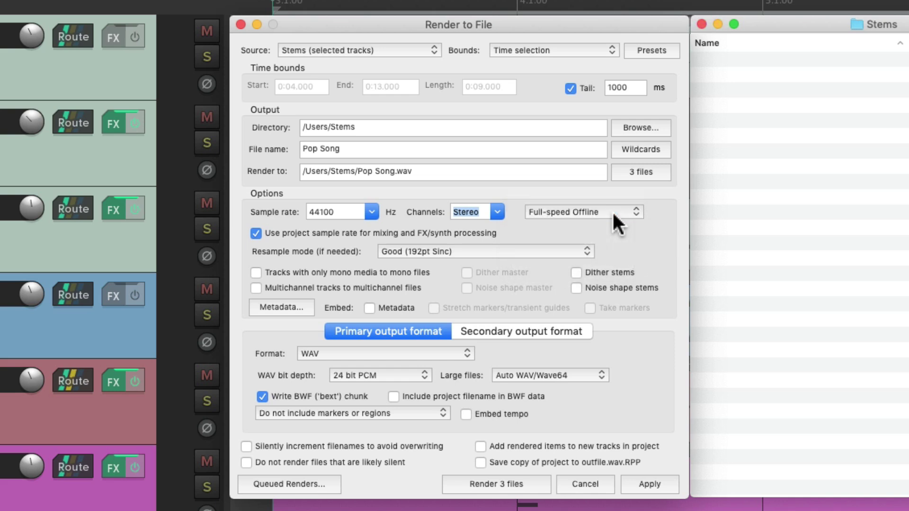
{"action": "left_click", "coordinate": [403, 350]}
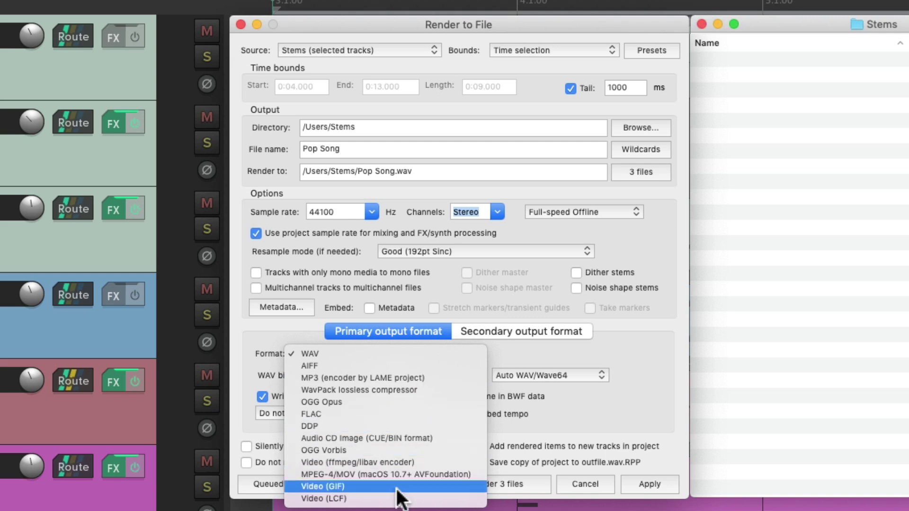
{"action": "left_click", "coordinate": [399, 353]}
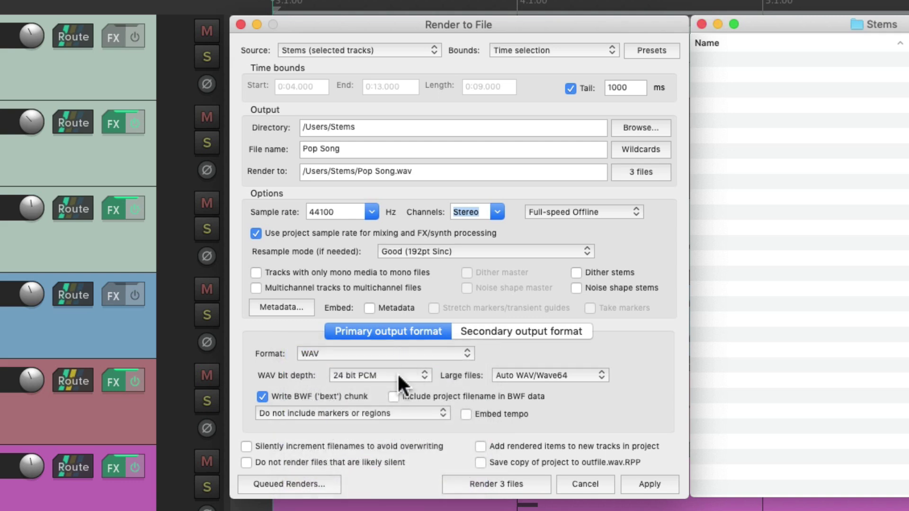
Render the three stems and preview Pop Song-001, -002 and -003.wav in Quick Look.
{"action": "left_click", "coordinate": [528, 485]}
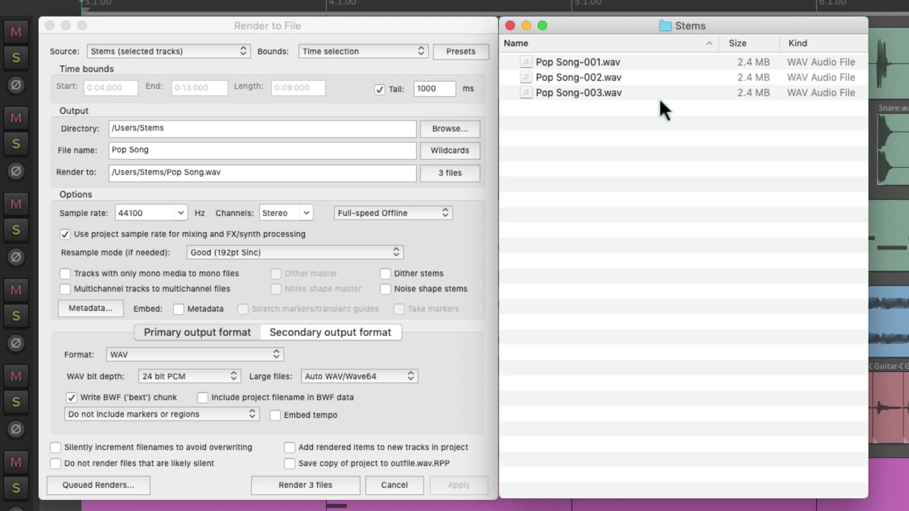
{"action": "left_click", "coordinate": [643, 63]}
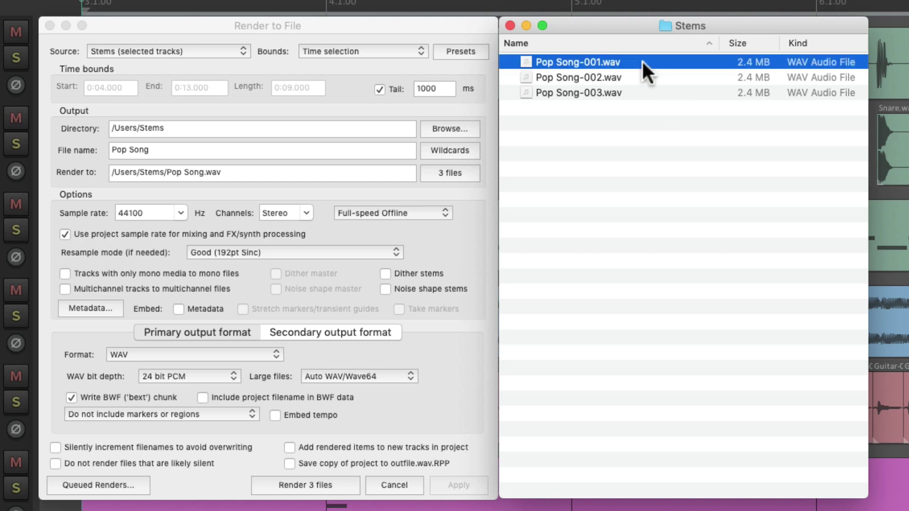
{"action": "key", "text": "space"}
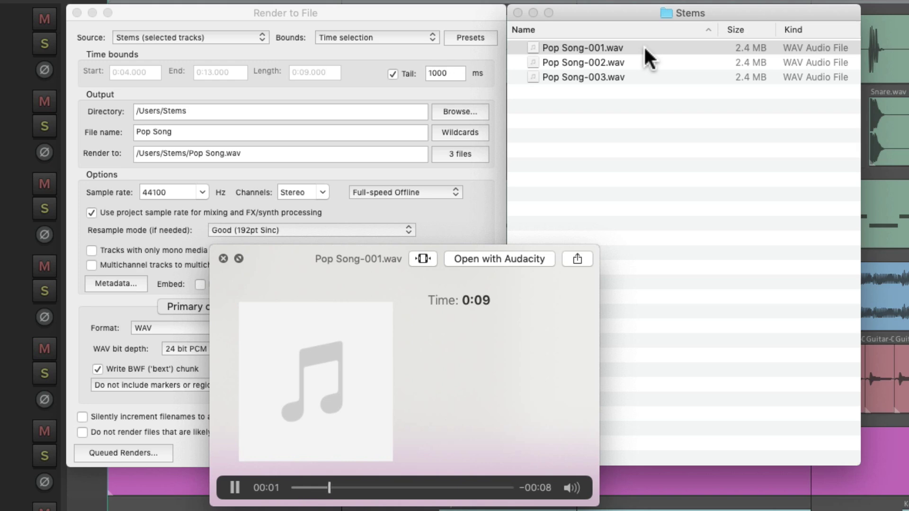
{"action": "key", "text": "space"}
{"action": "left_click", "coordinate": [637, 62]}
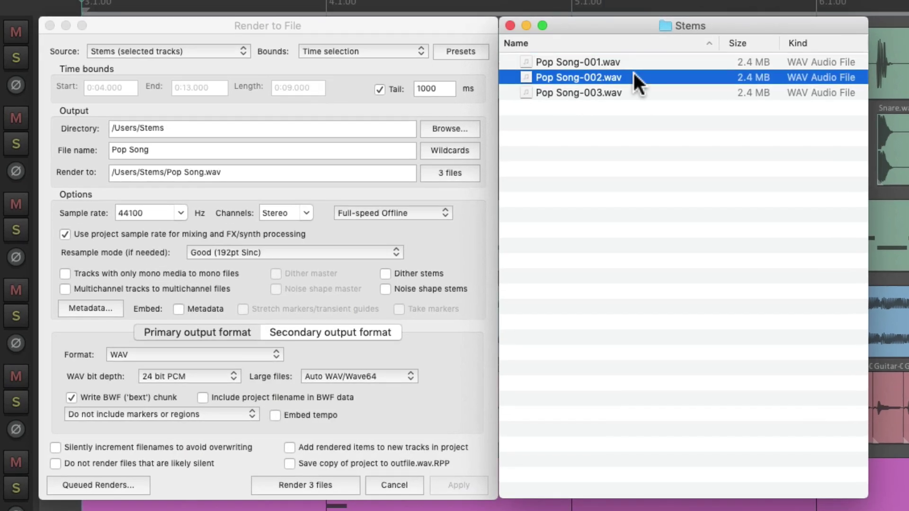
{"action": "key", "text": "space"}
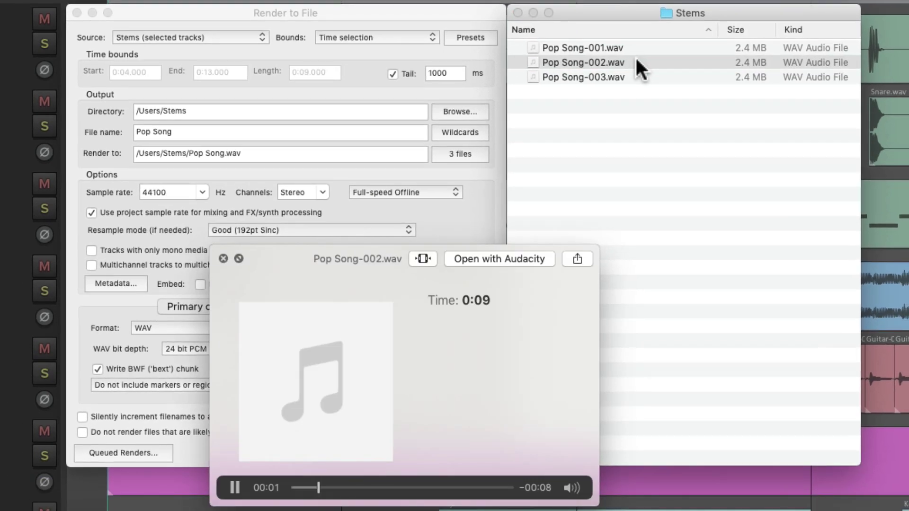
{"action": "key", "text": "space"}
{"action": "left_click", "coordinate": [634, 78]}
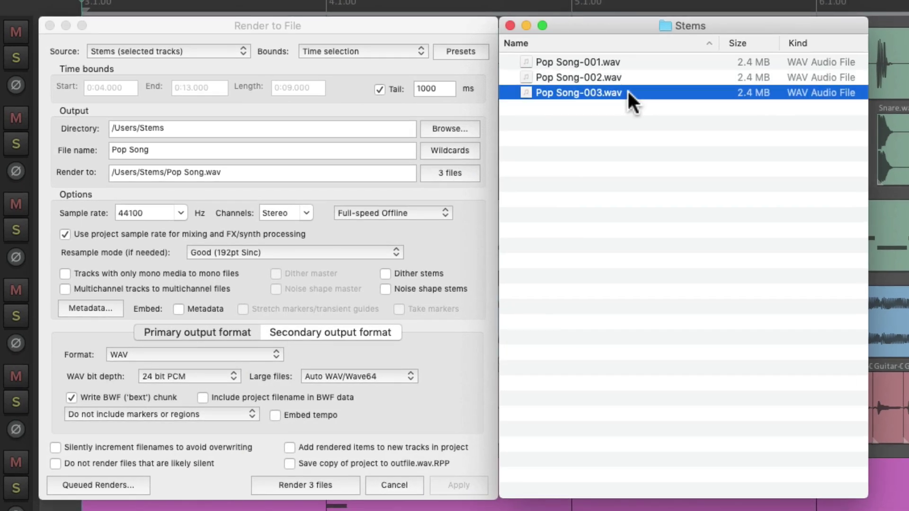
{"action": "key", "text": "space"}
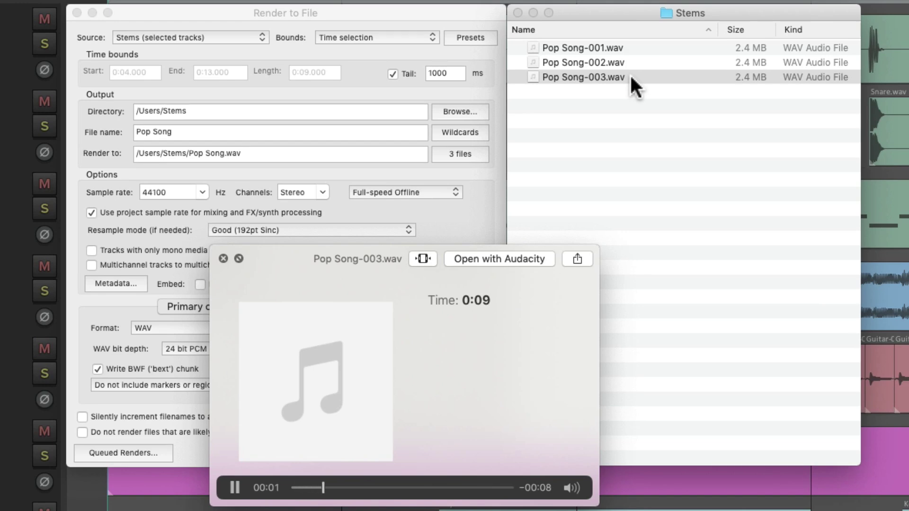
{"action": "key", "text": "space"}
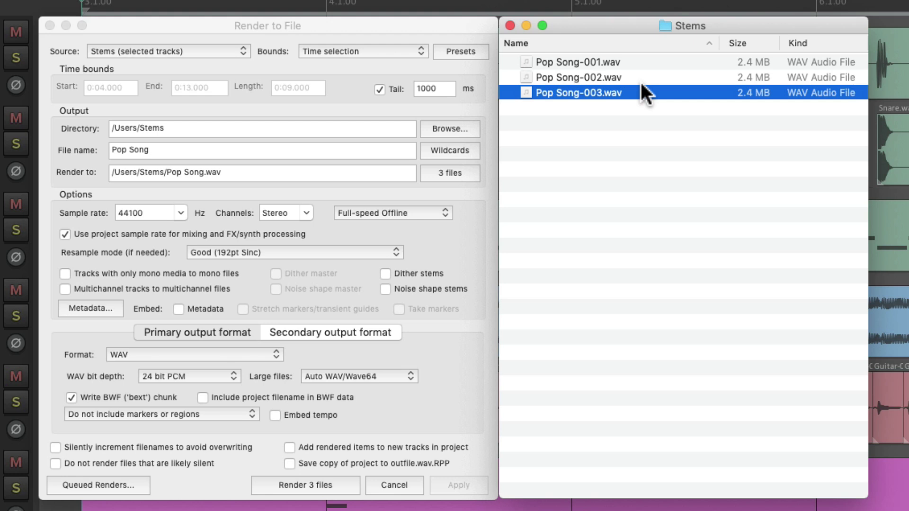
Replace the output file name with the $track wildcard.
{"action": "left_click", "coordinate": [642, 59]}
{"action": "left_click", "coordinate": [641, 88], "text": "shift"}
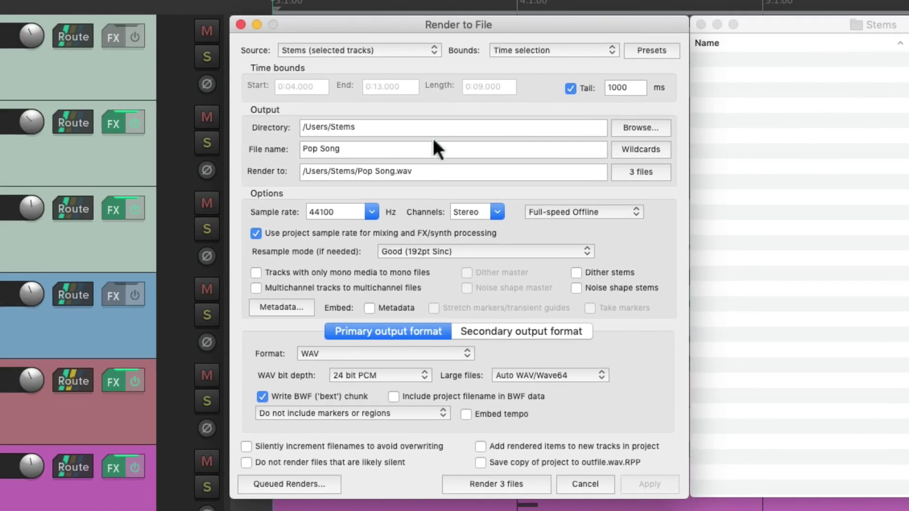
{"action": "triple_click", "coordinate": [364, 148]}
{"action": "key", "text": "BackSpace"}
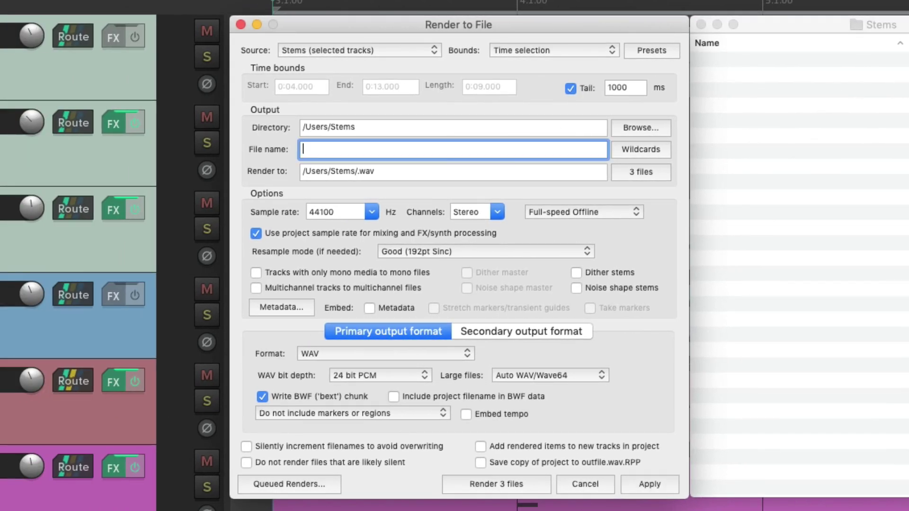
{"action": "left_click", "coordinate": [625, 154]}
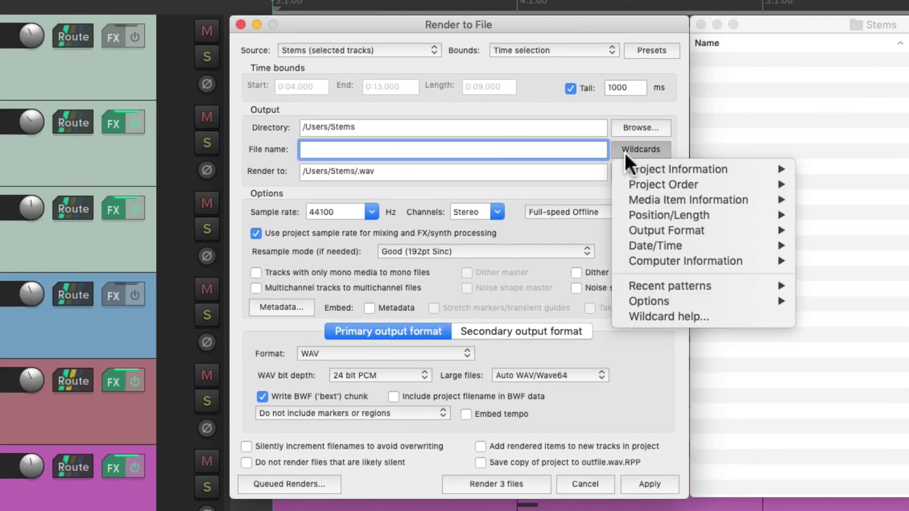
{"action": "mouse_move", "coordinate": [621, 173]}
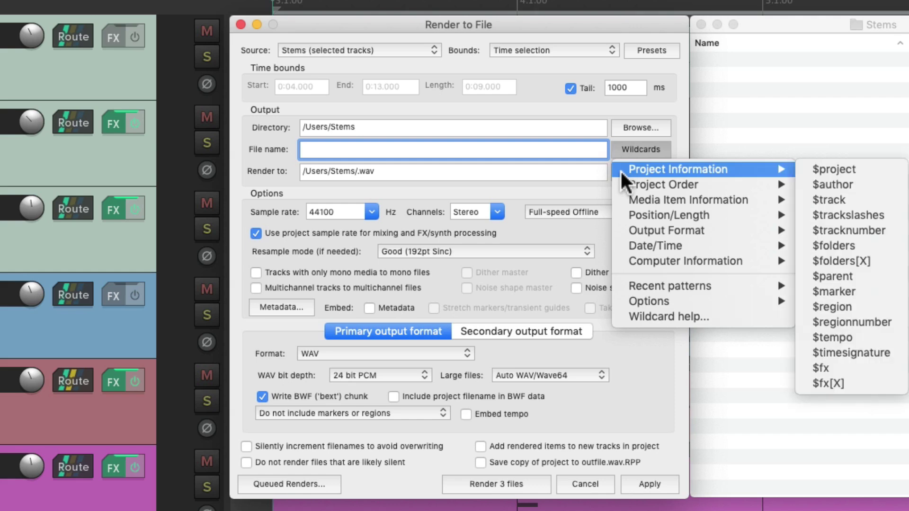
{"action": "left_click", "coordinate": [882, 200]}
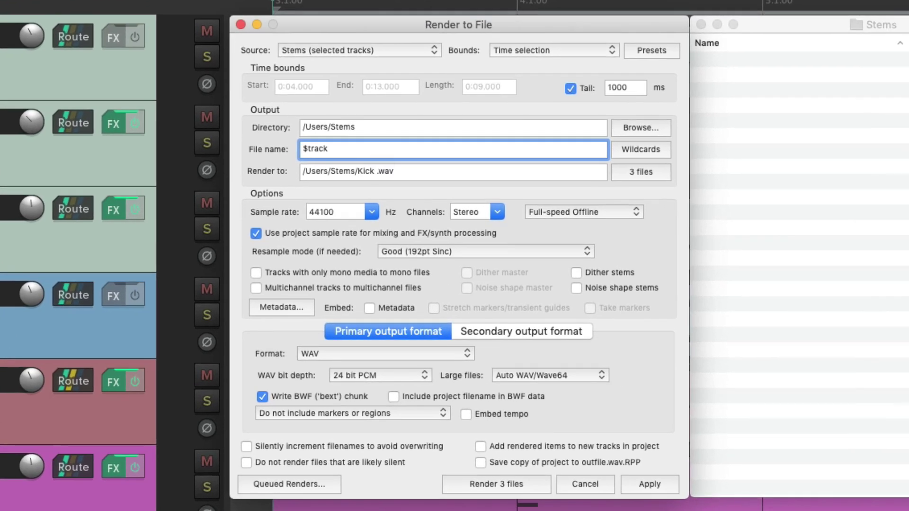
Append ' - $project' to the file name and render the three stems.
{"action": "type", "text": "-"}
{"action": "left_click", "coordinate": [634, 149]}
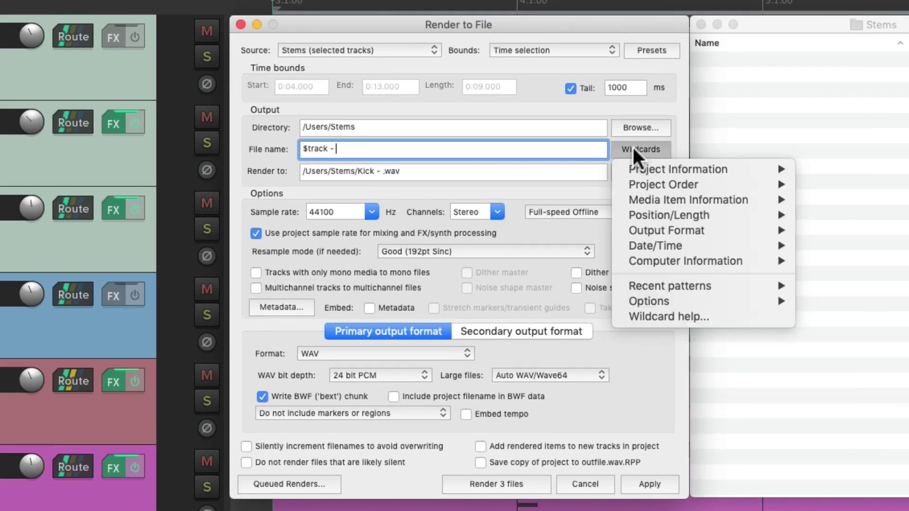
{"action": "mouse_move", "coordinate": [629, 169]}
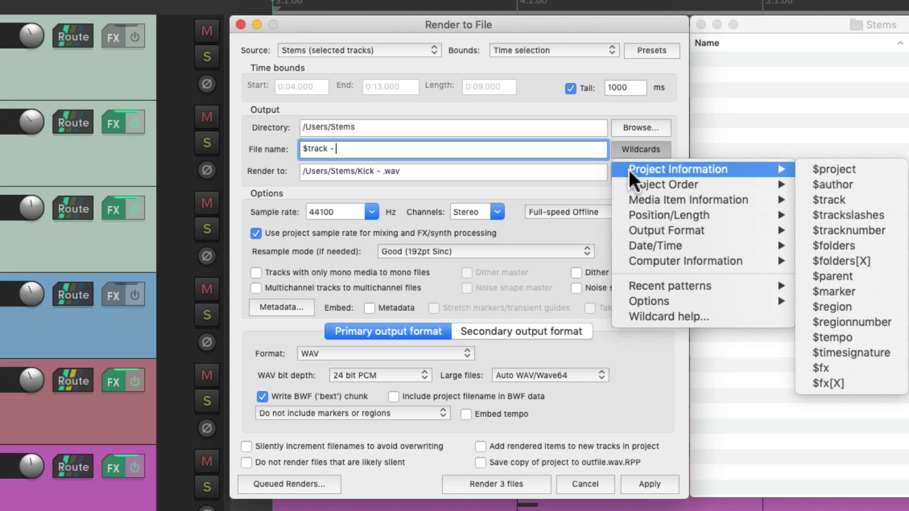
{"action": "left_click", "coordinate": [868, 169]}
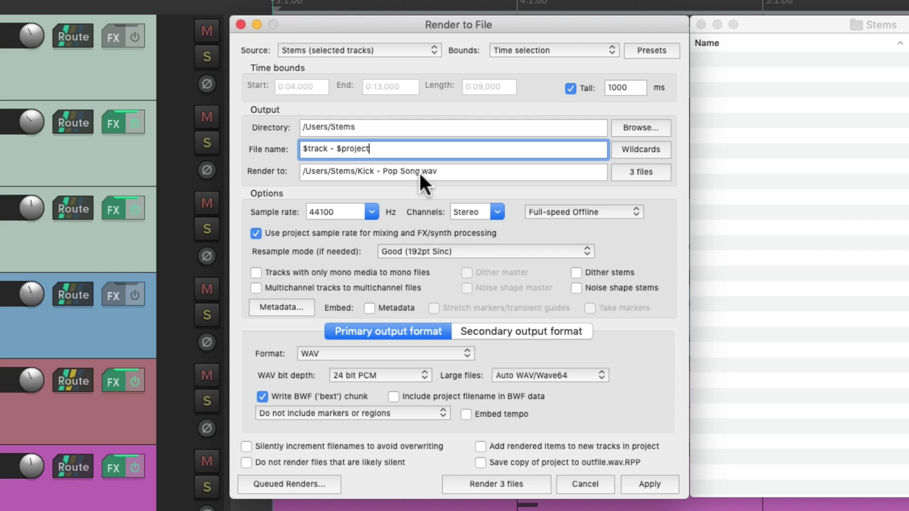
{"action": "left_click", "coordinate": [533, 482]}
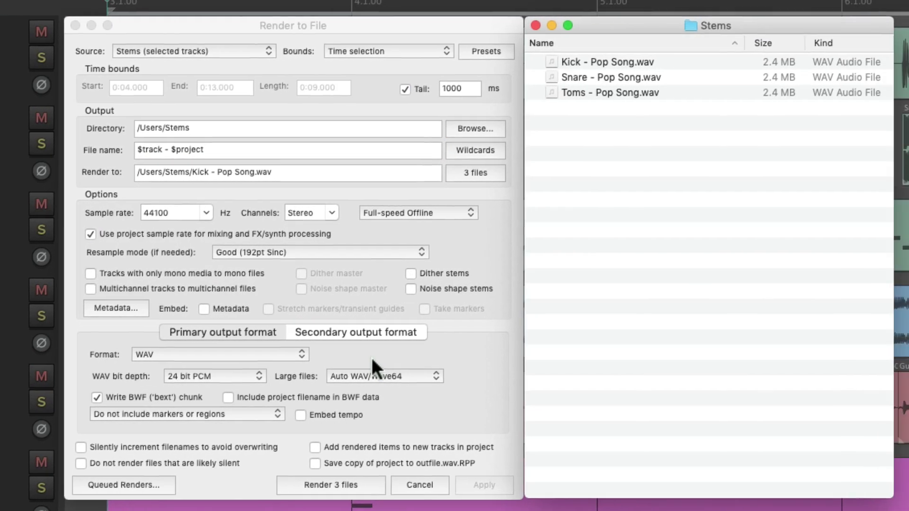
{"action": "left_click", "coordinate": [704, 215]}
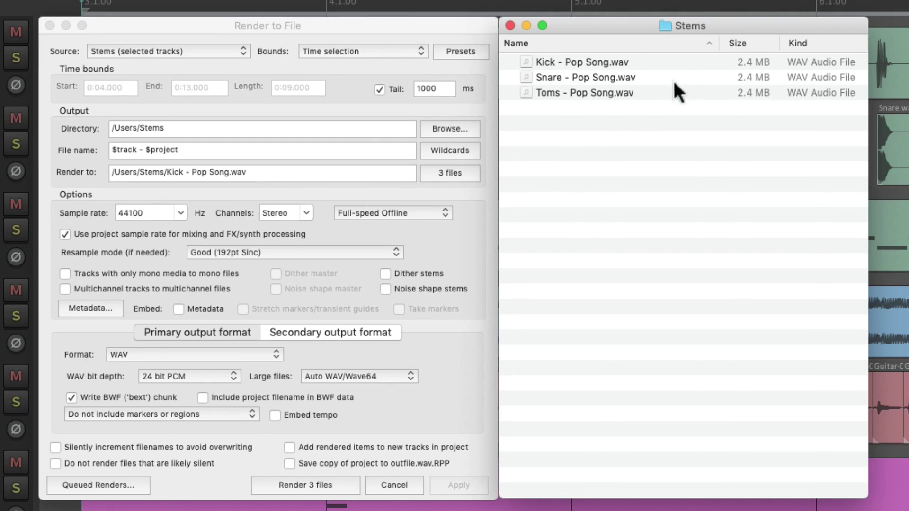
{"action": "left_click", "coordinate": [654, 59]}
{"action": "key", "text": "space"}
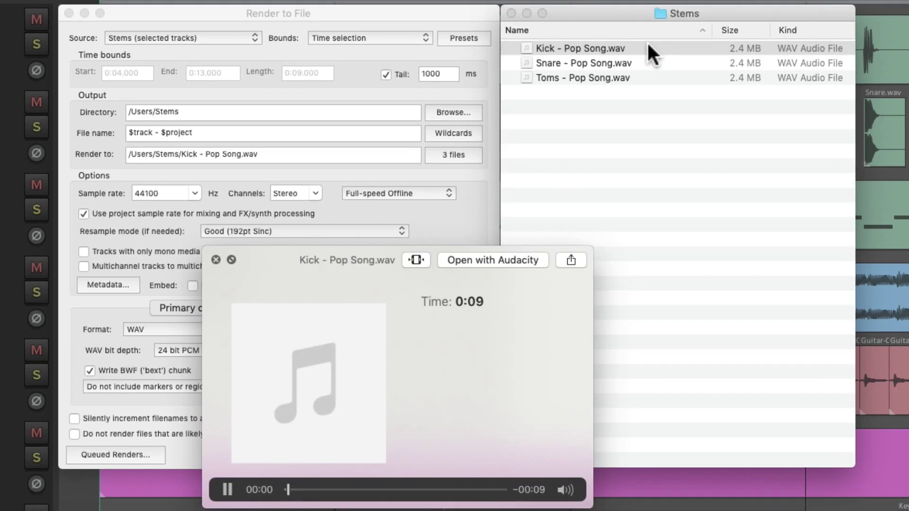
{"action": "key", "text": "space"}
{"action": "left_click", "coordinate": [649, 59]}
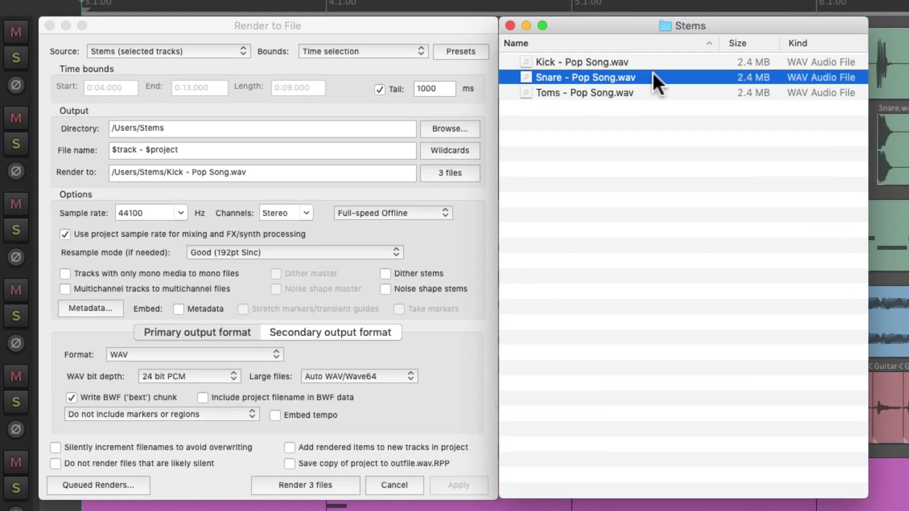
{"action": "key", "text": "space"}
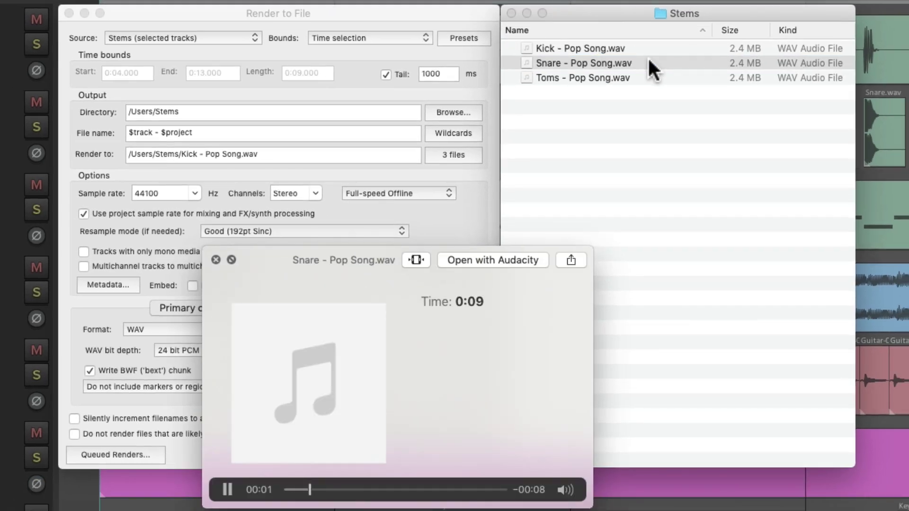
{"action": "key", "text": "space"}
{"action": "left_click", "coordinate": [648, 75]}
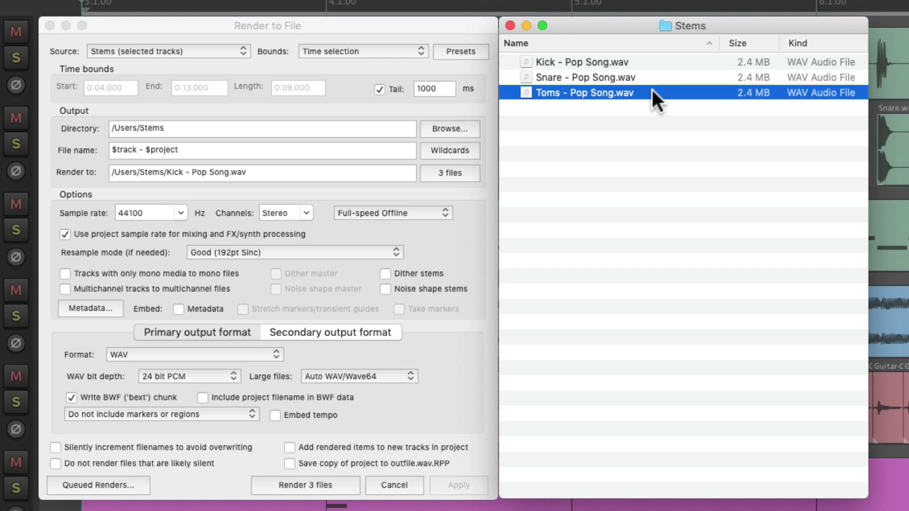
{"action": "key", "text": "space"}
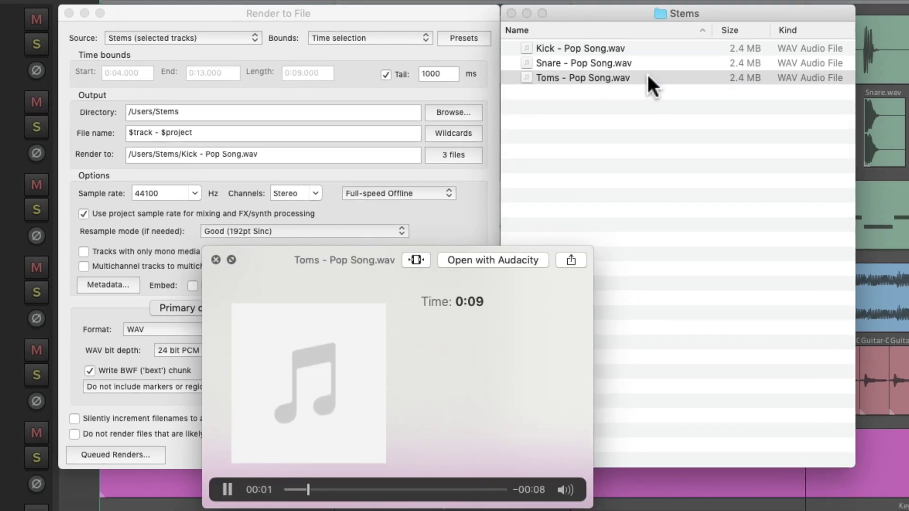
{"action": "key", "text": "space"}
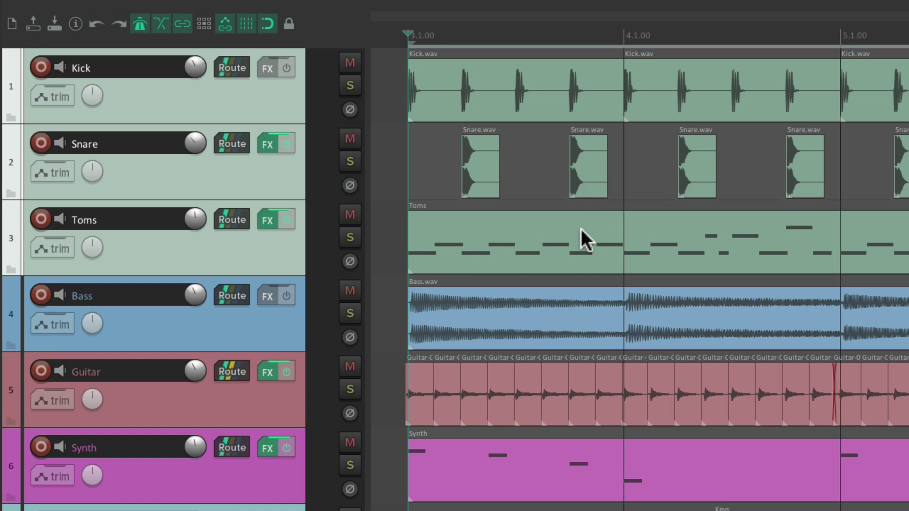
Enable rendering tracks with only mono media to mono files, then re-render the stems.
{"action": "key", "text": "super+alt+r"}
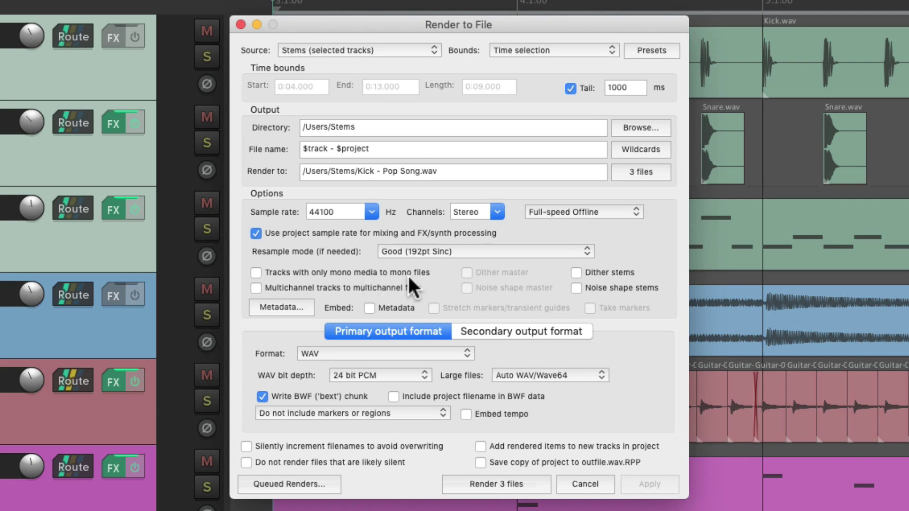
{"action": "left_click", "coordinate": [256, 273]}
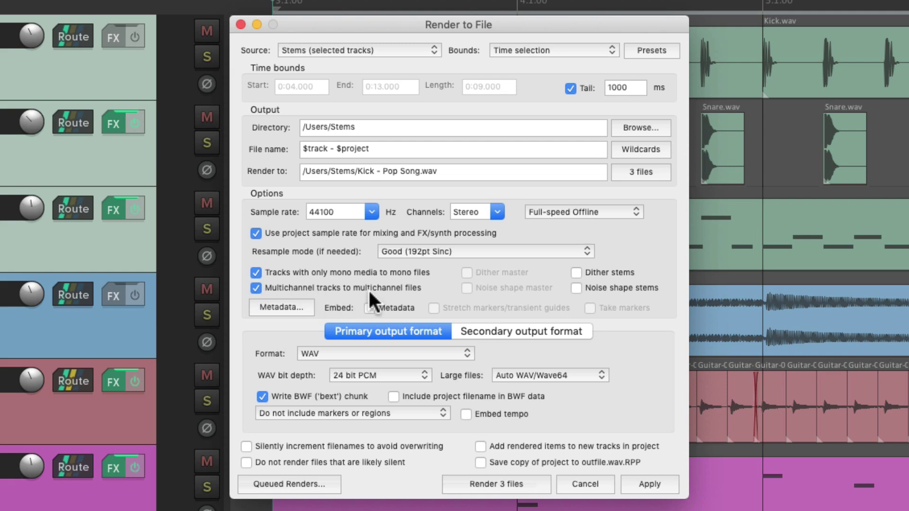
{"action": "left_click", "coordinate": [487, 484]}
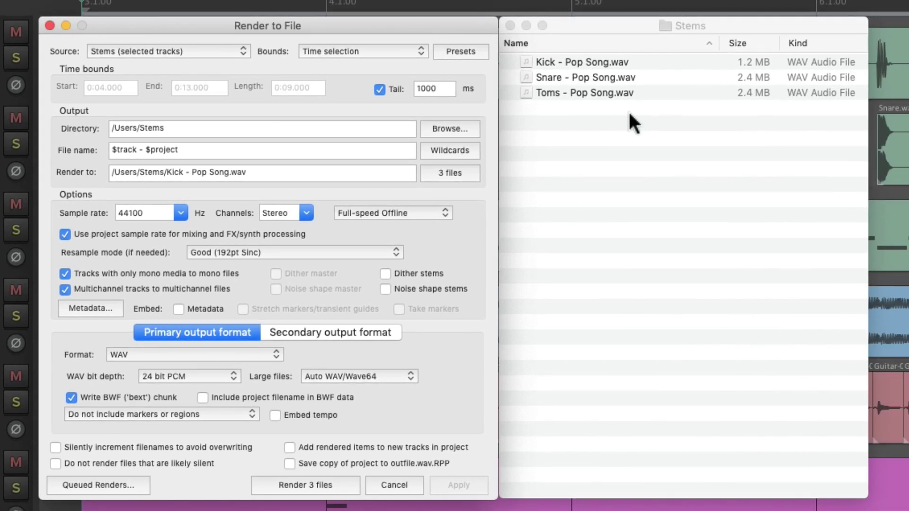
Compare stem sizes: Kick - Pop Song.wav is 1.2 MB, Snare and Toms are 2.4 MB.
{"action": "left_click", "coordinate": [777, 62]}
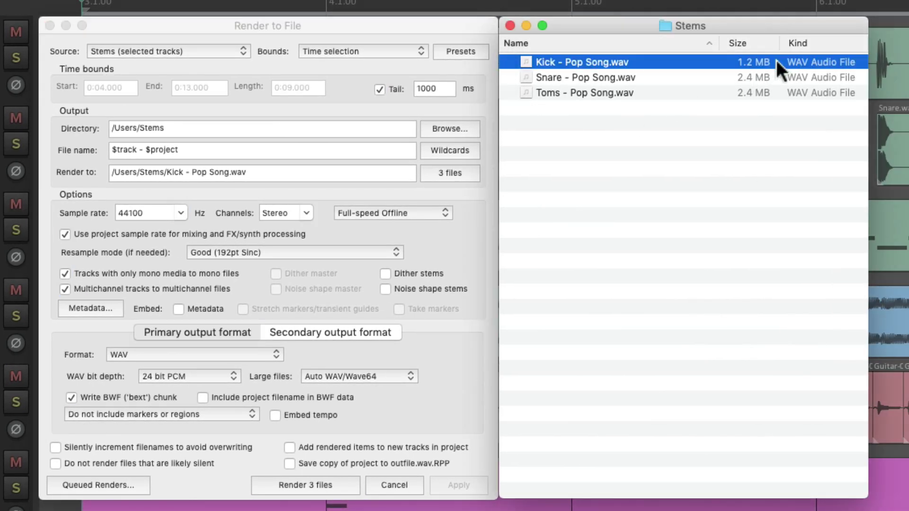
{"action": "left_click", "coordinate": [776, 76]}
{"action": "left_click", "coordinate": [775, 92]}
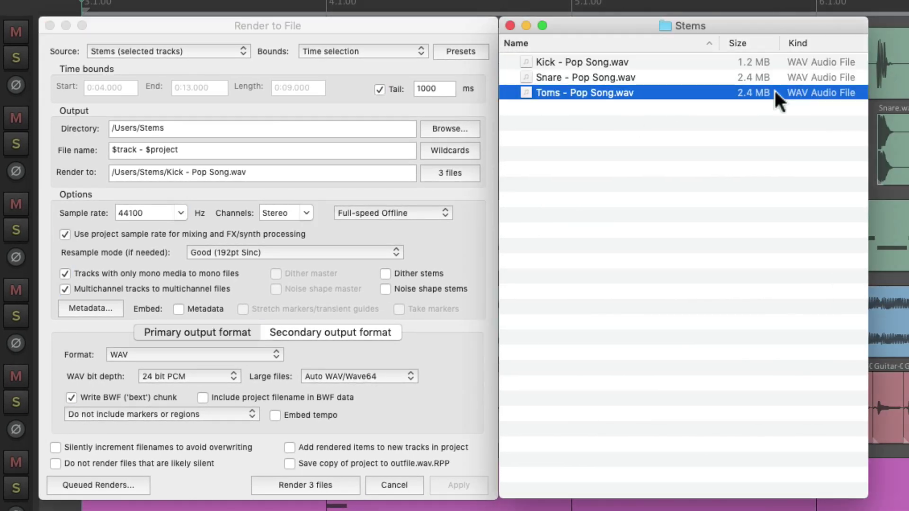
{"action": "left_click", "coordinate": [777, 61]}
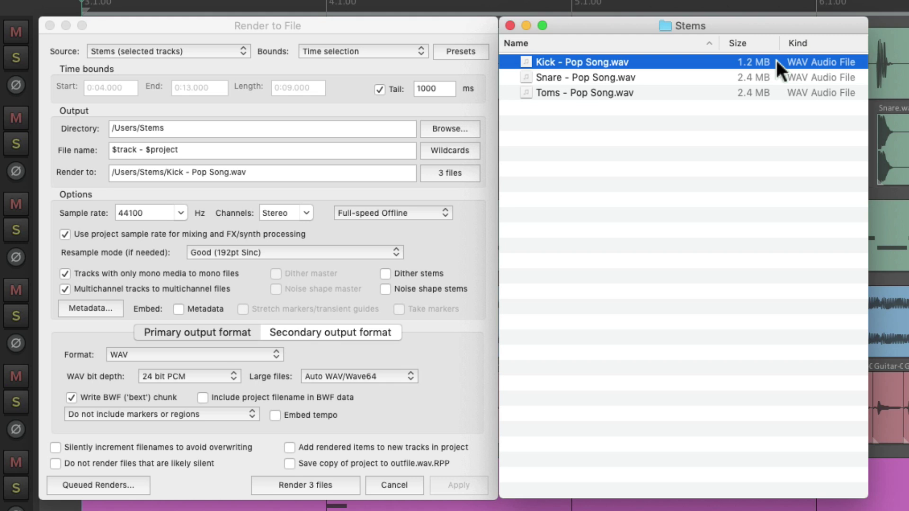
Extend the file name with $bitdepth, 'Bit - ' and $sampleratek wildcards.
{"action": "left_click", "coordinate": [667, 93], "text": "shift"}
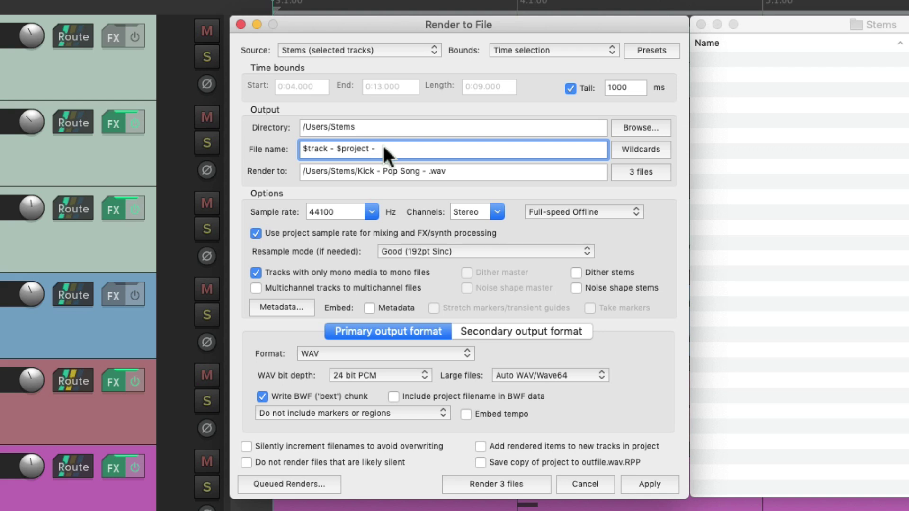
{"action": "left_click", "coordinate": [624, 149]}
{"action": "mouse_move", "coordinate": [621, 231]}
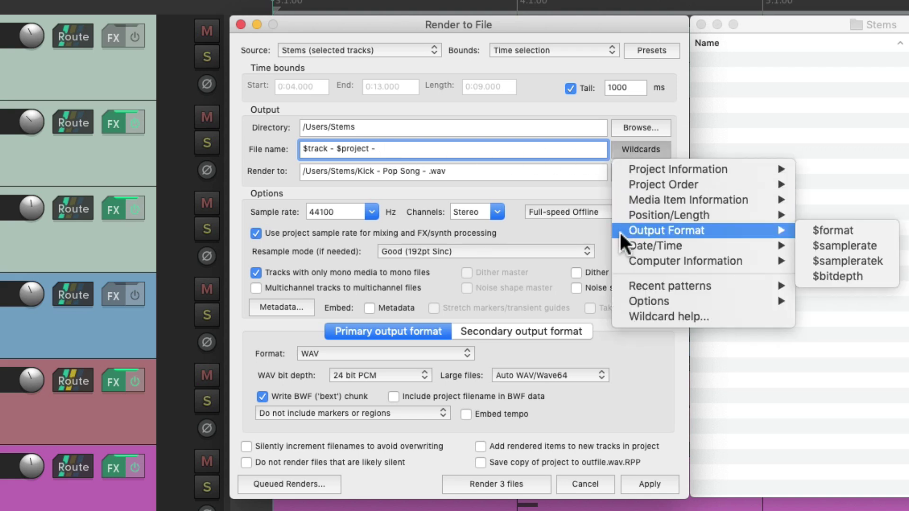
{"action": "left_click", "coordinate": [881, 276]}
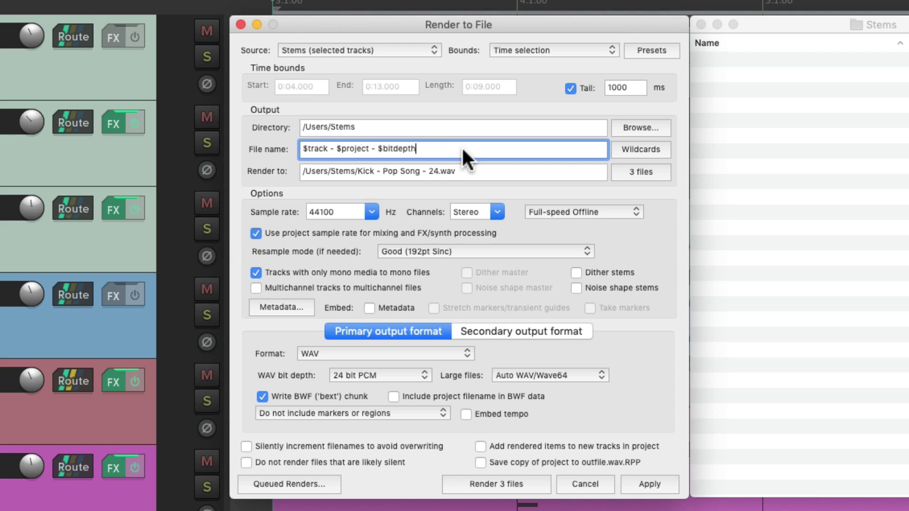
{"action": "type", "text": "Bit -"}
{"action": "left_click", "coordinate": [618, 151]}
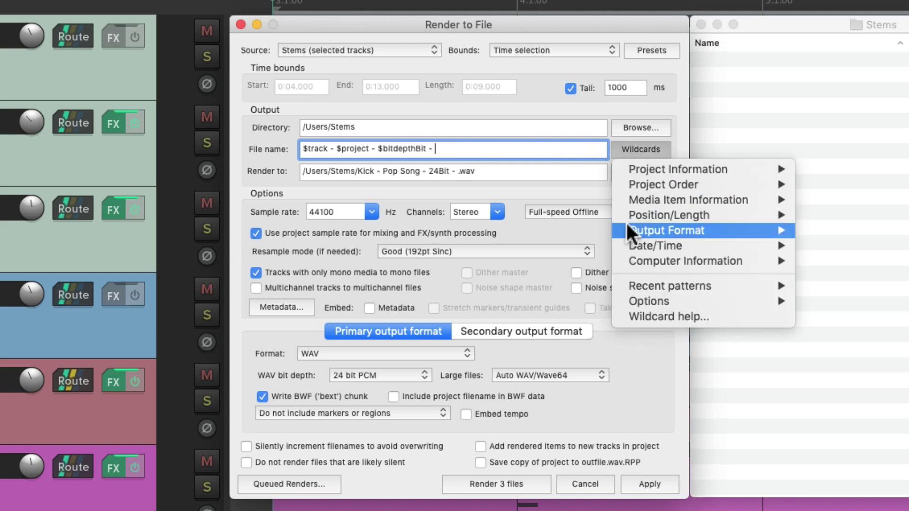
{"action": "mouse_move", "coordinate": [626, 227]}
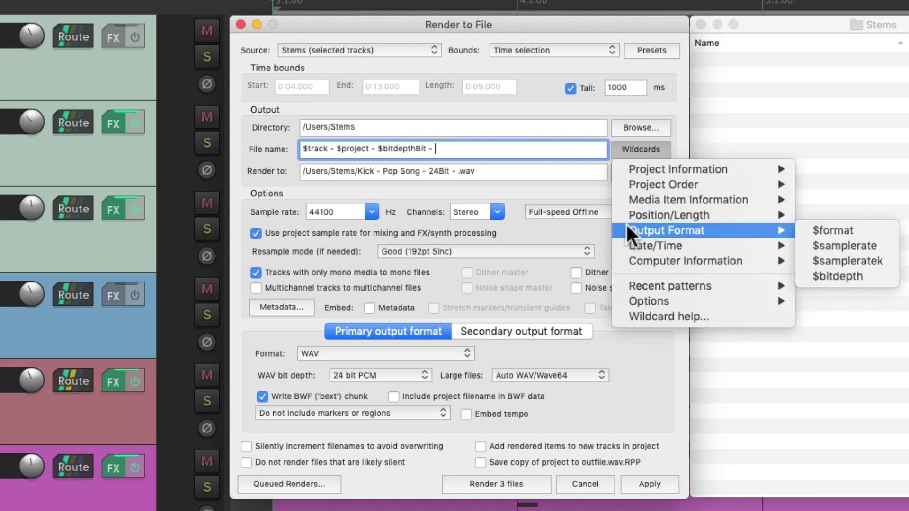
{"action": "left_click", "coordinate": [894, 262]}
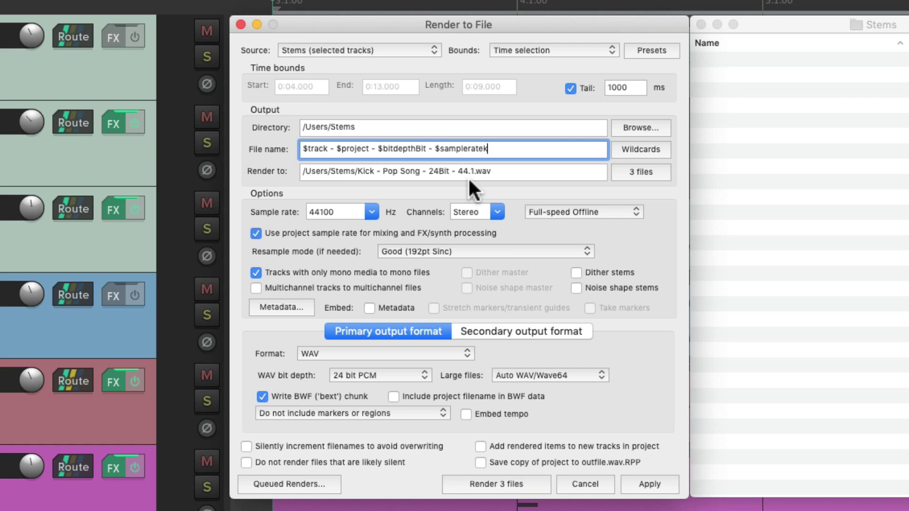
Render the stems as Kick, Snare and Toms - Pop Song - 24Bit - 44.1.wav and check them in Finder.
{"action": "key", "text": "Return"}
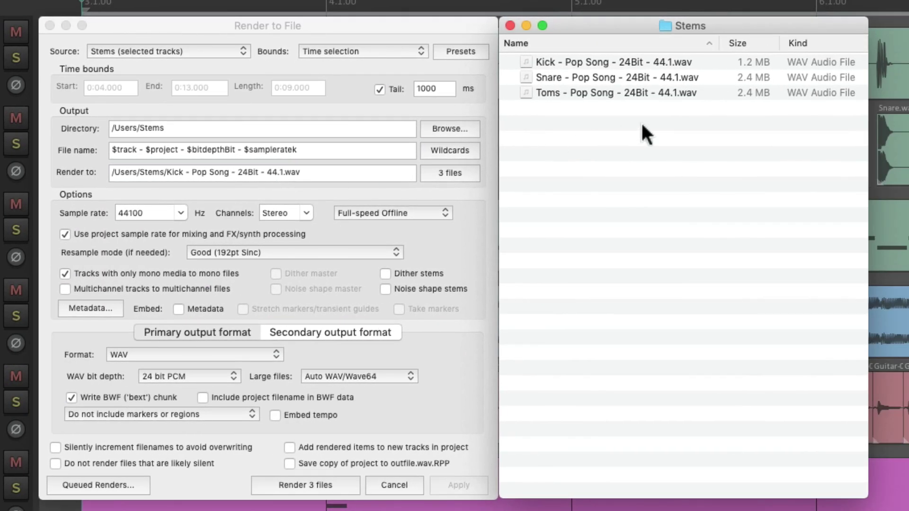
{"action": "left_click", "coordinate": [557, 63]}
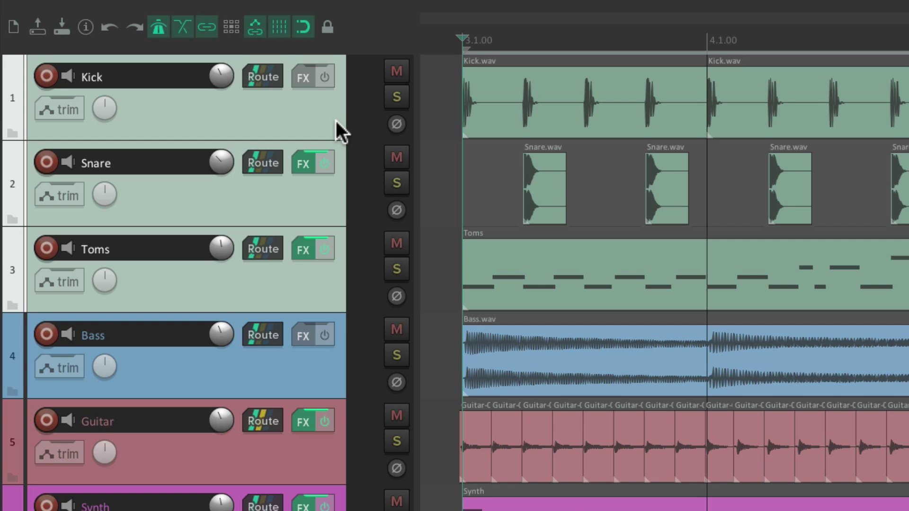
Insert a new track above Kick at the top and name it 'Drums'.
{"action": "left_click", "coordinate": [308, 99]}
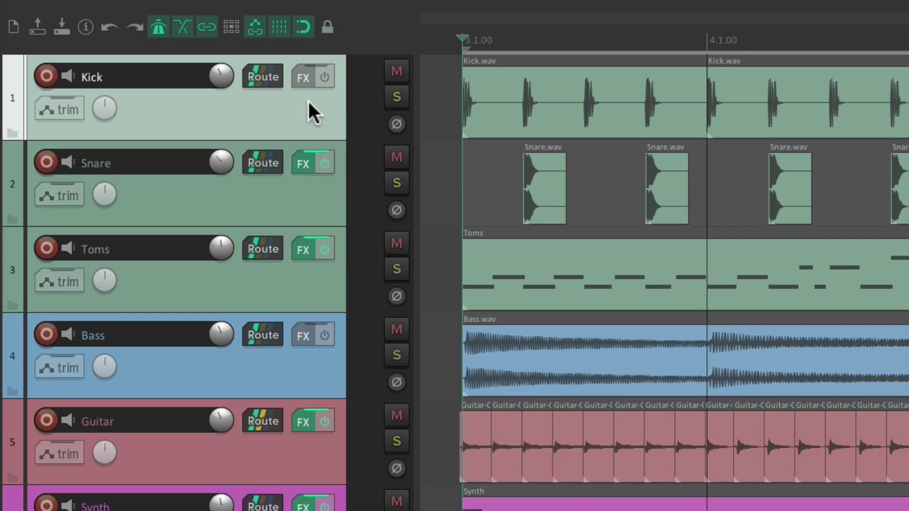
{"action": "key", "text": "ctrl+t"}
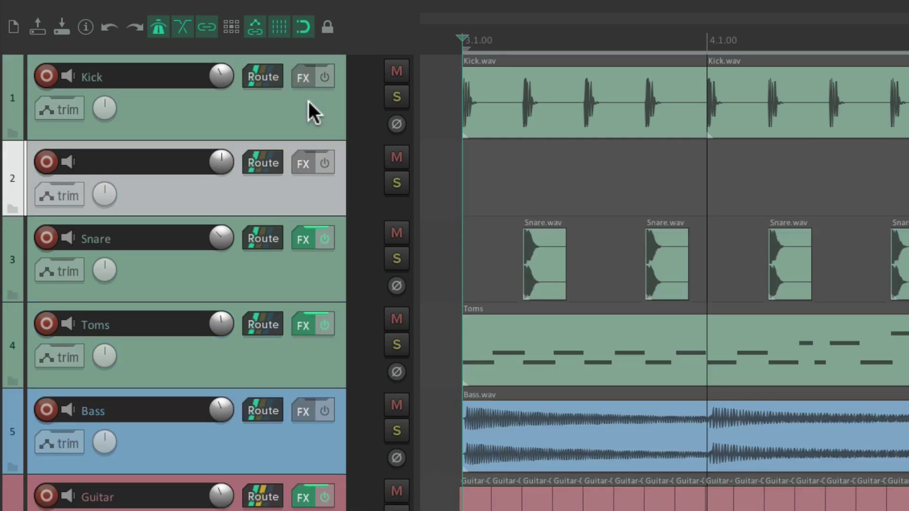
{"action": "left_click_drag", "start_coordinate": [231, 184], "coordinate": [230, 74]}
{"action": "double_click", "coordinate": [144, 76]}
{"action": "type", "text": "Drums"}
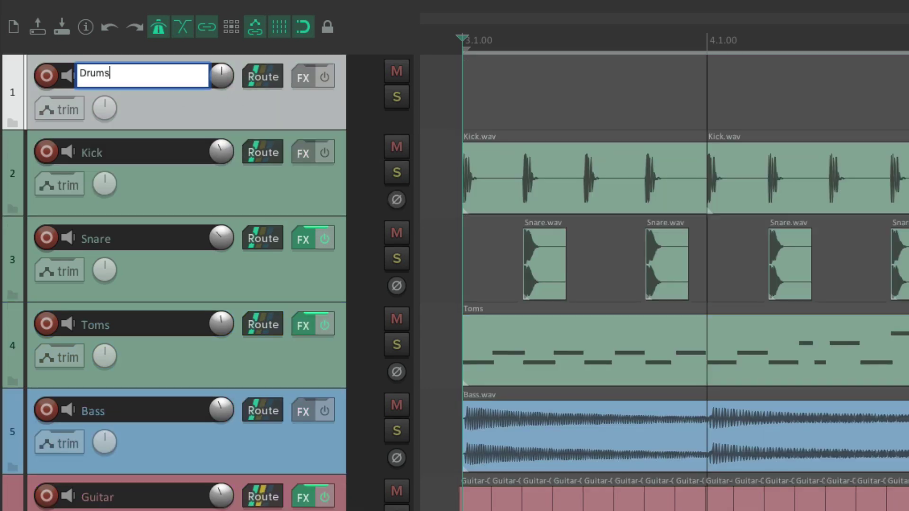
{"action": "key", "text": "Return"}
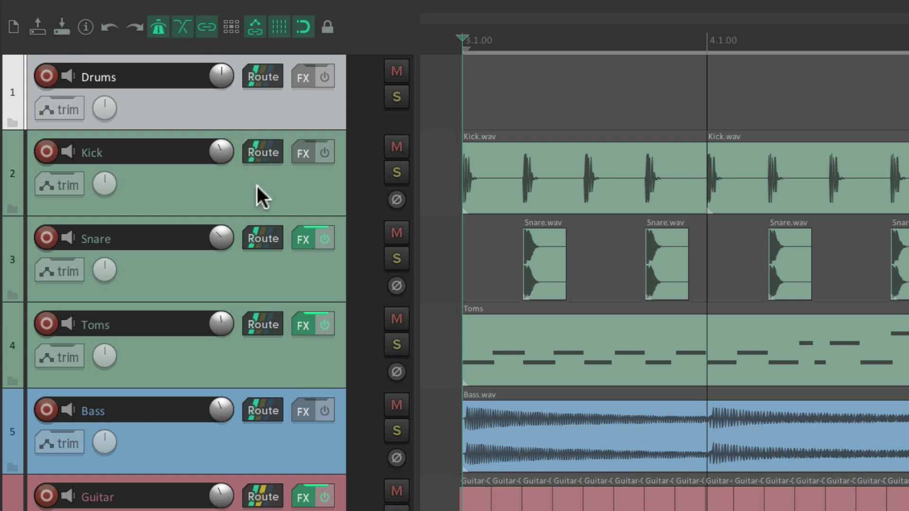
Make Drums a folder of Kick, Snare and Toms, then render it as a 24-bit WAV stem.
{"action": "left_click", "coordinate": [11, 122]}
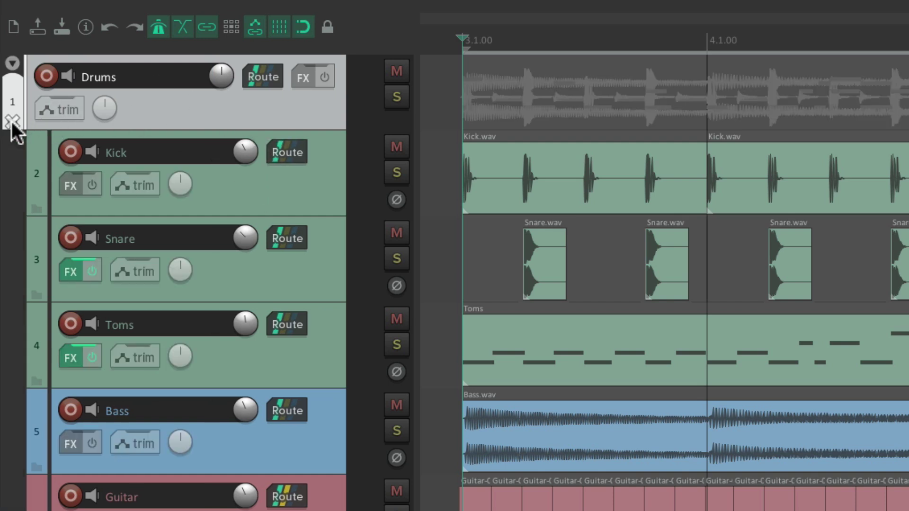
{"action": "left_click", "coordinate": [36, 379]}
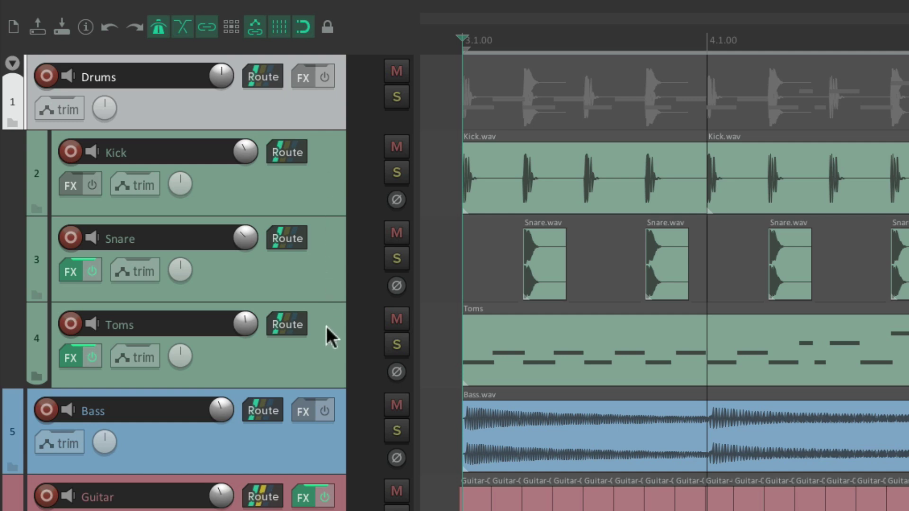
{"action": "key", "text": "super+alt+r"}
{"action": "key", "text": "Return"}
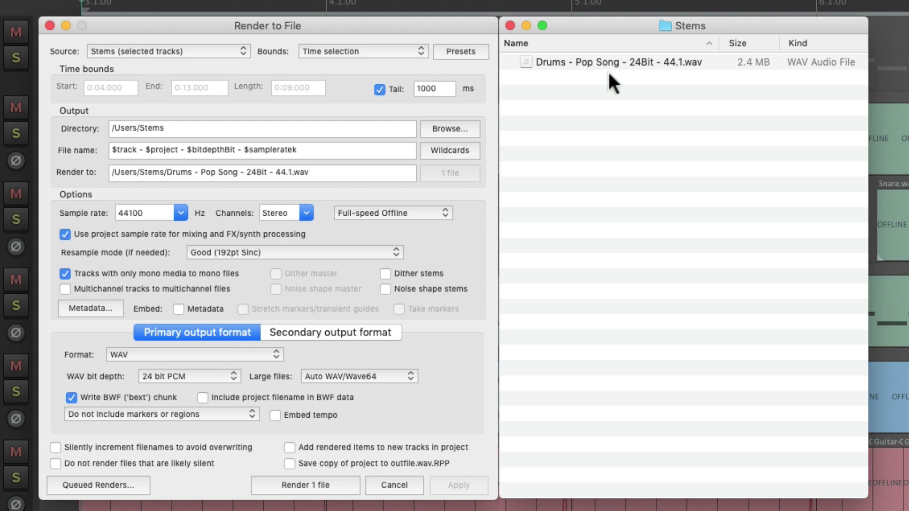
Audition the rendered Drums WAV in the Stems folder with Quick Look.
{"action": "left_click", "coordinate": [587, 61]}
{"action": "key", "text": "space"}
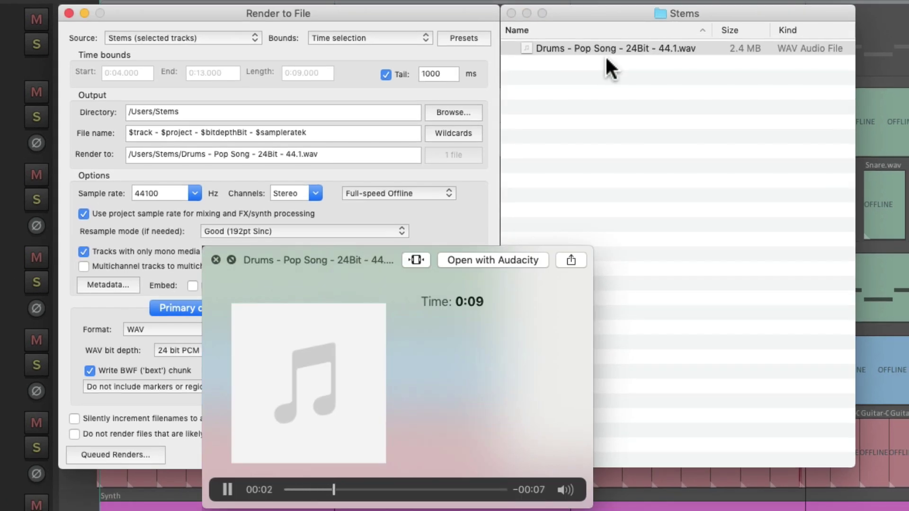
{"action": "key", "text": "space"}
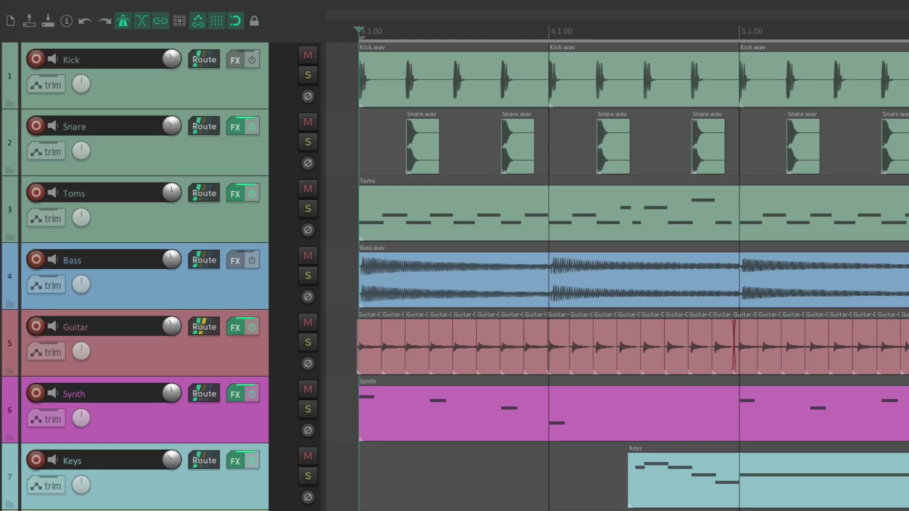
Select tracks Kick through Keys and set the render source to Master mix + stems.
{"action": "left_click", "coordinate": [247, 81]}
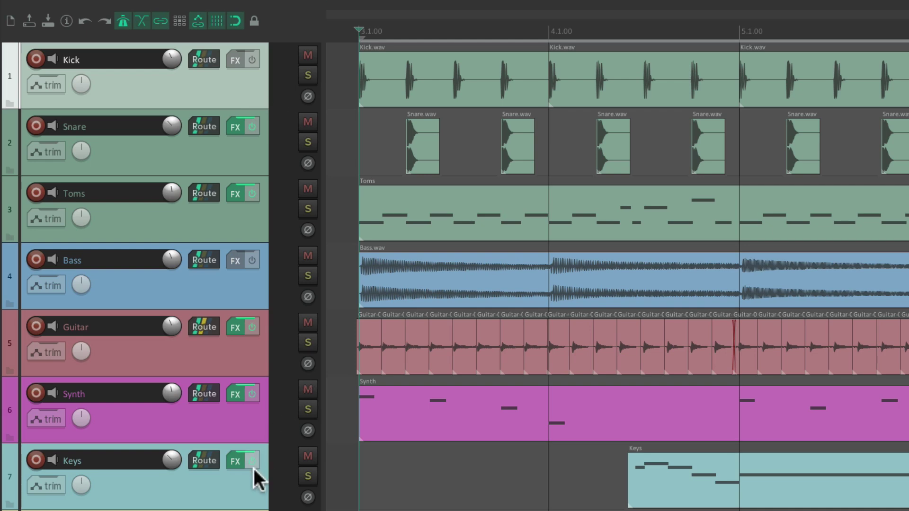
{"action": "left_click", "coordinate": [247, 495], "text": "shift"}
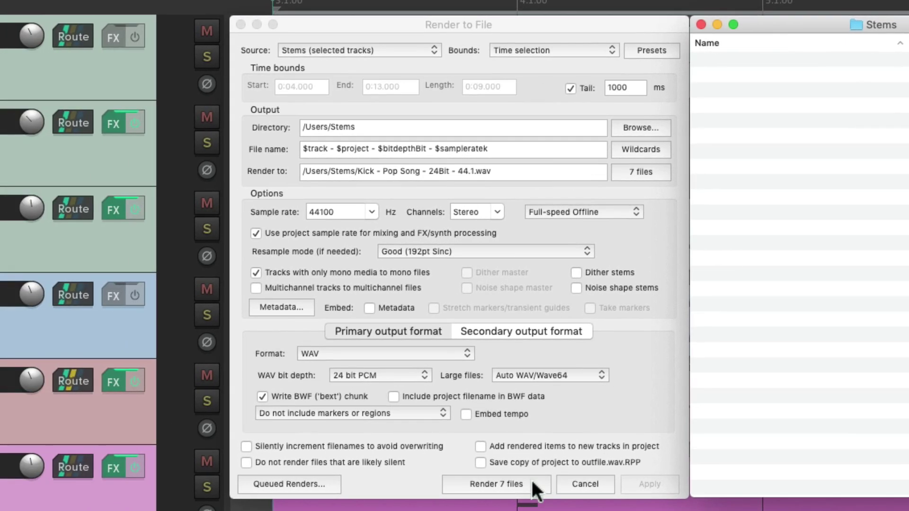
{"action": "left_click", "coordinate": [404, 49]}
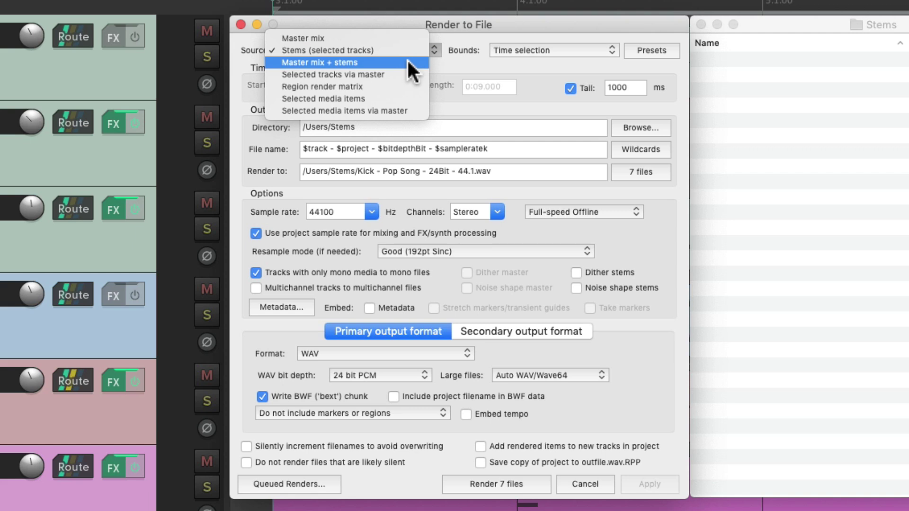
{"action": "left_click", "coordinate": [408, 61]}
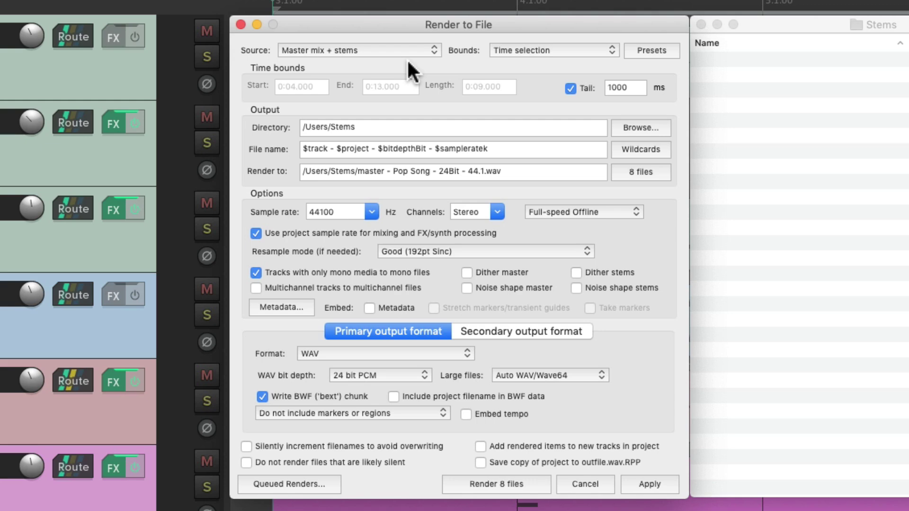
Render the eight files and check the Bass, Guitar, Keys, Kick, Snare, Synth and Toms stems in Stems.
{"action": "left_click", "coordinate": [540, 481]}
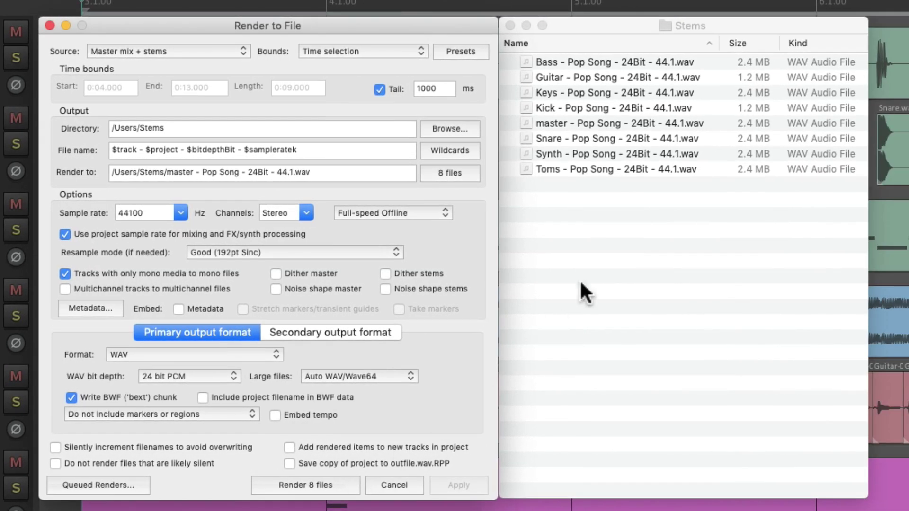
{"action": "left_click", "coordinate": [653, 239]}
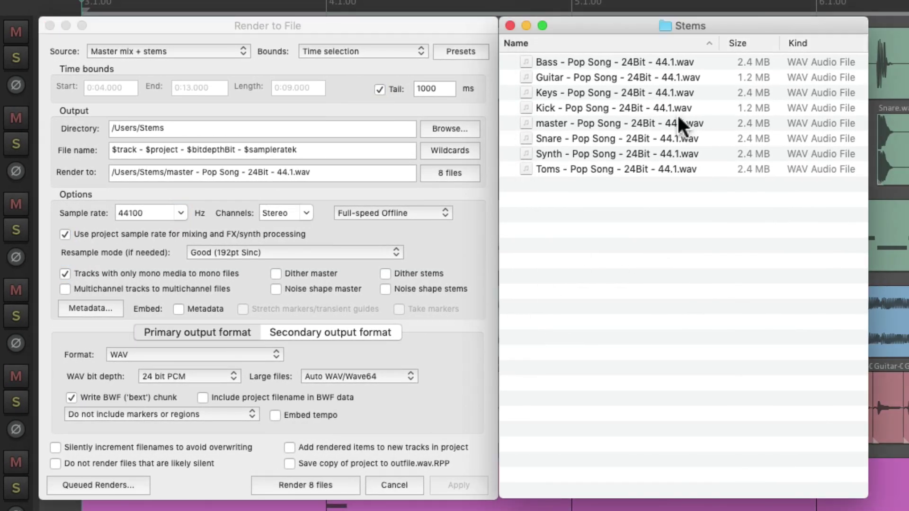
{"action": "left_click", "coordinate": [562, 66]}
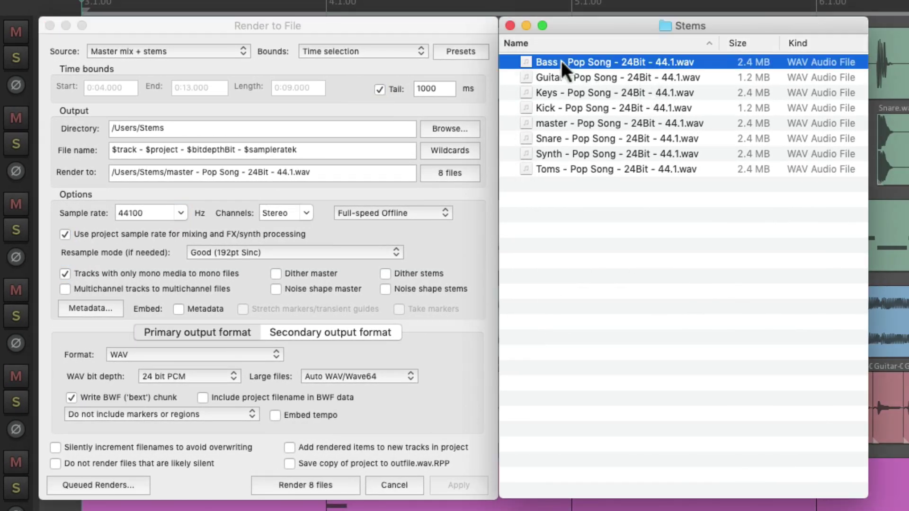
{"action": "left_click", "coordinate": [568, 81]}
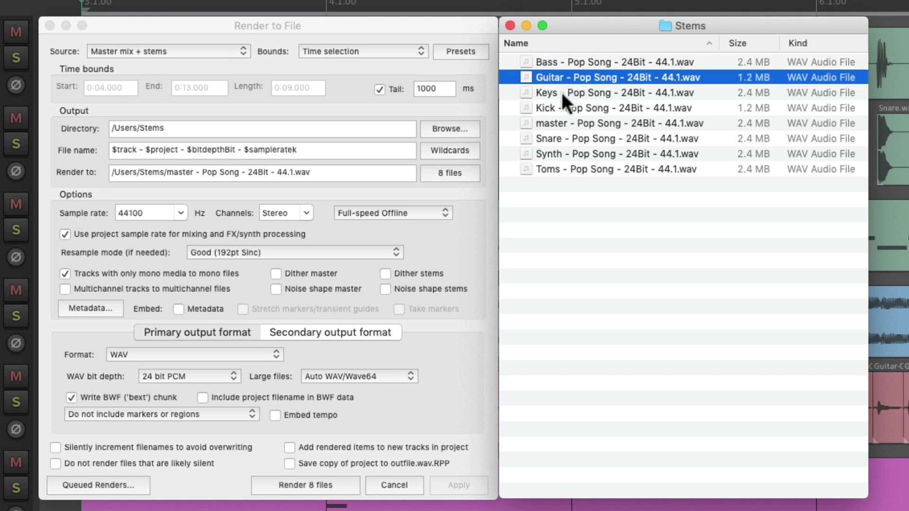
{"action": "left_click", "coordinate": [562, 93]}
{"action": "left_click", "coordinate": [560, 104]}
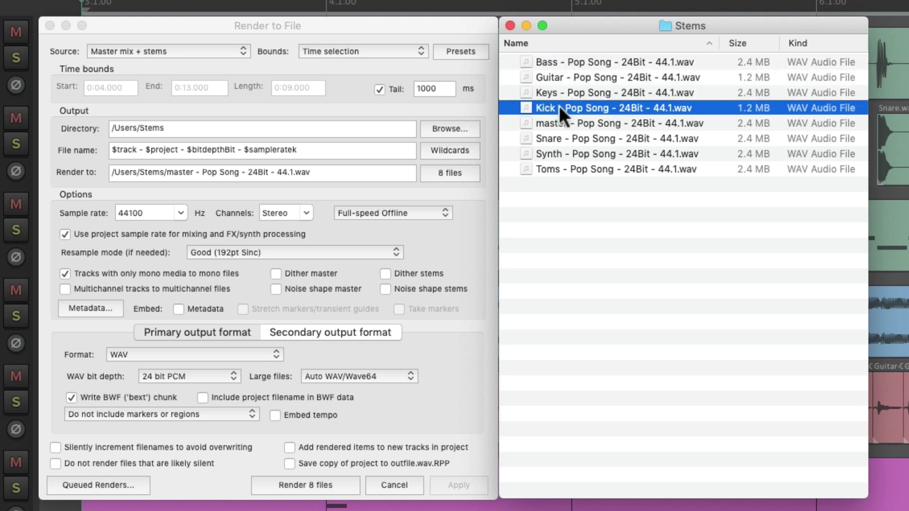
{"action": "left_click", "coordinate": [563, 138]}
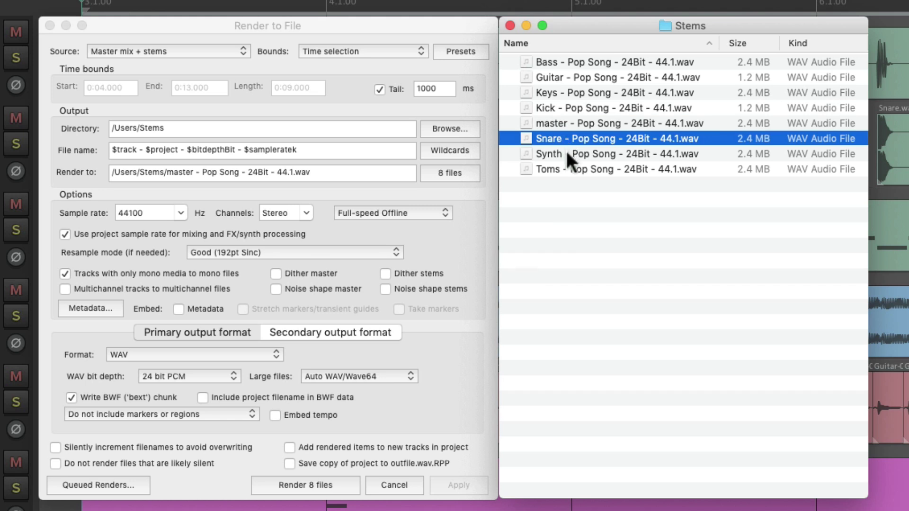
{"action": "left_click", "coordinate": [565, 151]}
{"action": "left_click", "coordinate": [563, 168]}
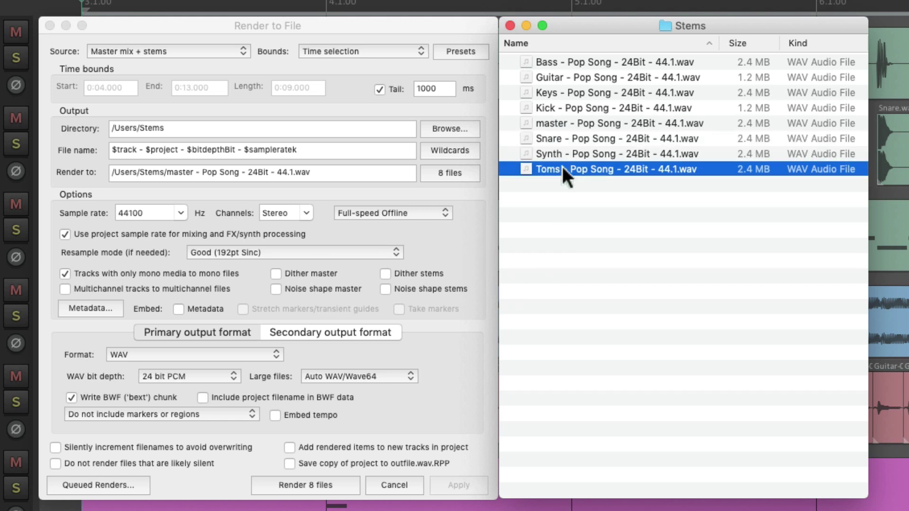
Audition the master mix file with Quick Look, then select all eight rendered files.
{"action": "left_click", "coordinate": [626, 125]}
{"action": "key", "text": "space"}
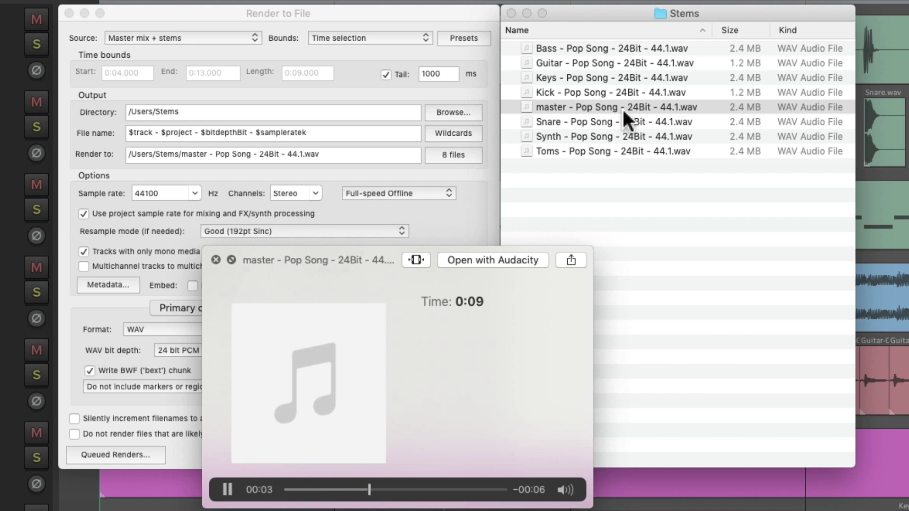
{"action": "key", "text": "space"}
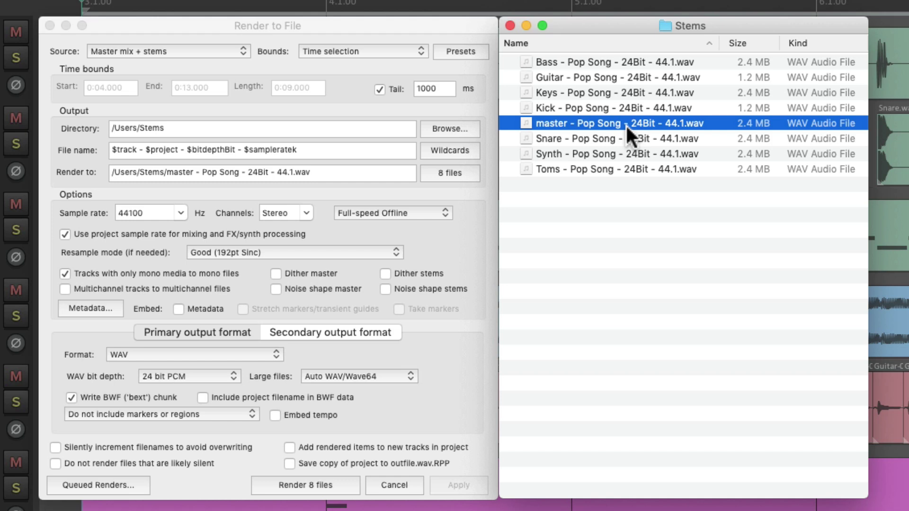
{"action": "key", "text": "super+a"}
Delete the rendered files, then solo the Guitar track and play it.
{"action": "key", "text": "super+BackSpace"}
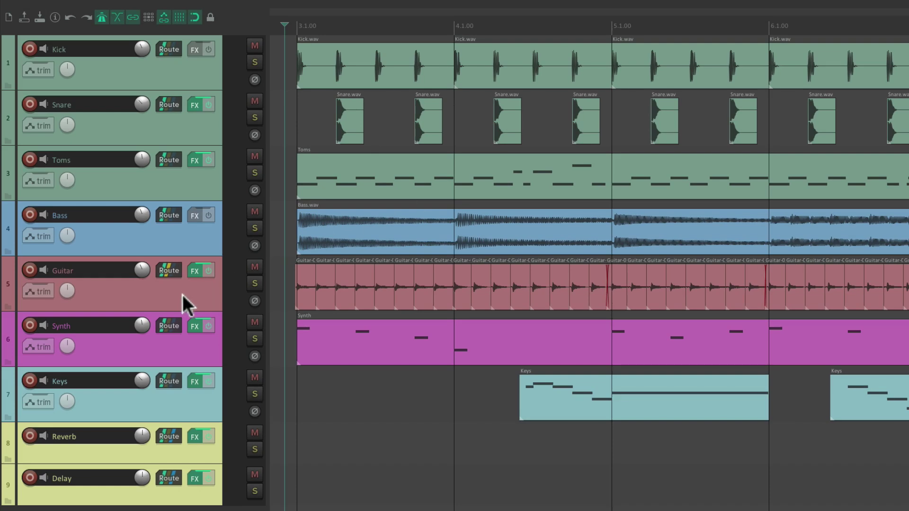
{"action": "left_click", "coordinate": [183, 295]}
{"action": "left_click", "coordinate": [251, 284]}
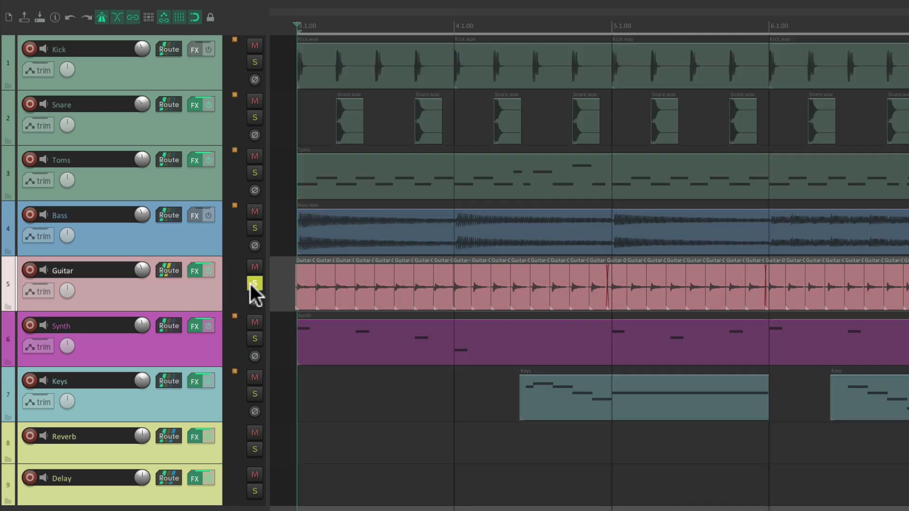
{"action": "key", "text": "space"}
Play Guitar with Delay muted, then clear the Reverb and Delay mutes and the Guitar solo.
{"action": "left_click", "coordinate": [253, 471]}
{"action": "key", "text": "space"}
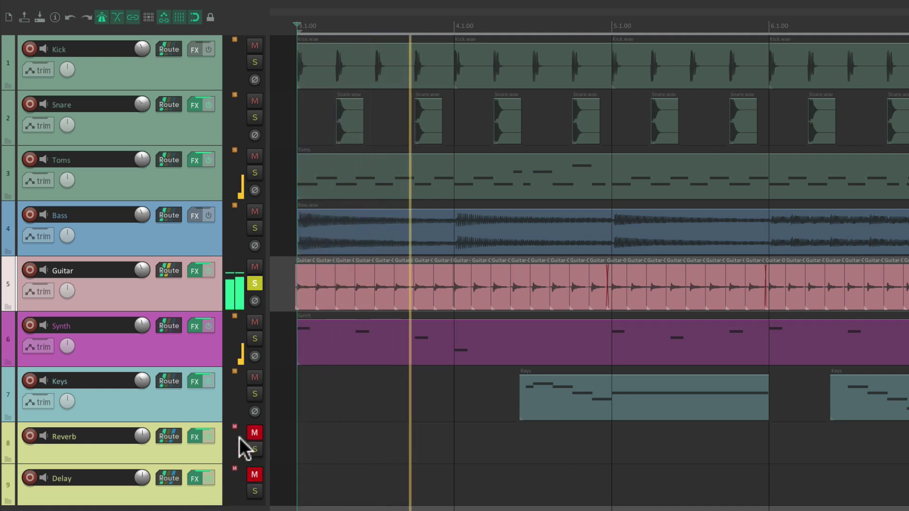
{"action": "key", "text": "space"}
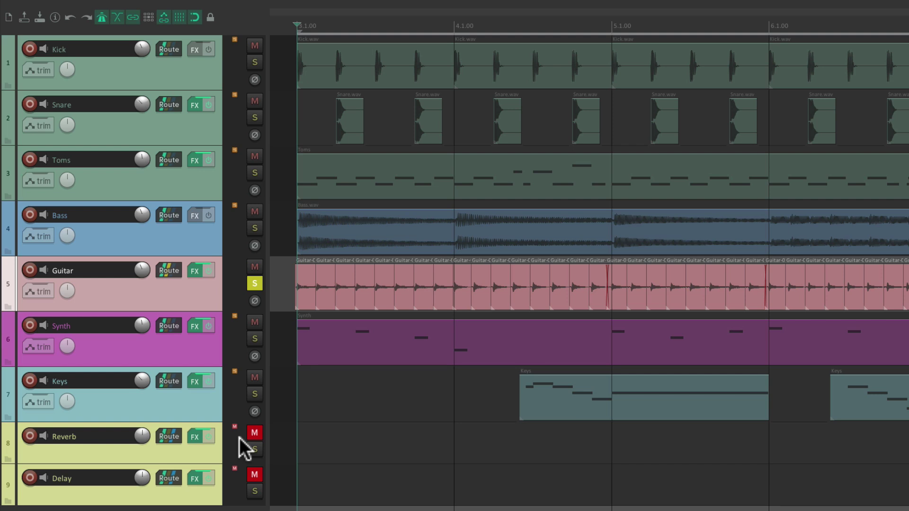
{"action": "left_click", "coordinate": [254, 433]}
{"action": "left_click", "coordinate": [255, 475]}
{"action": "left_click", "coordinate": [255, 284]}
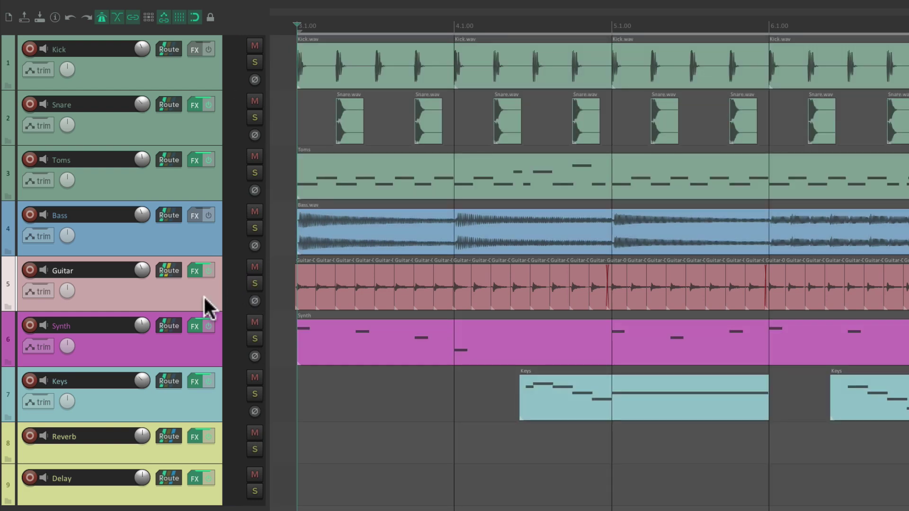
Set the render source back to selected tracks as stems and render the Guitar stem.
{"action": "key", "text": "super+alt+r"}
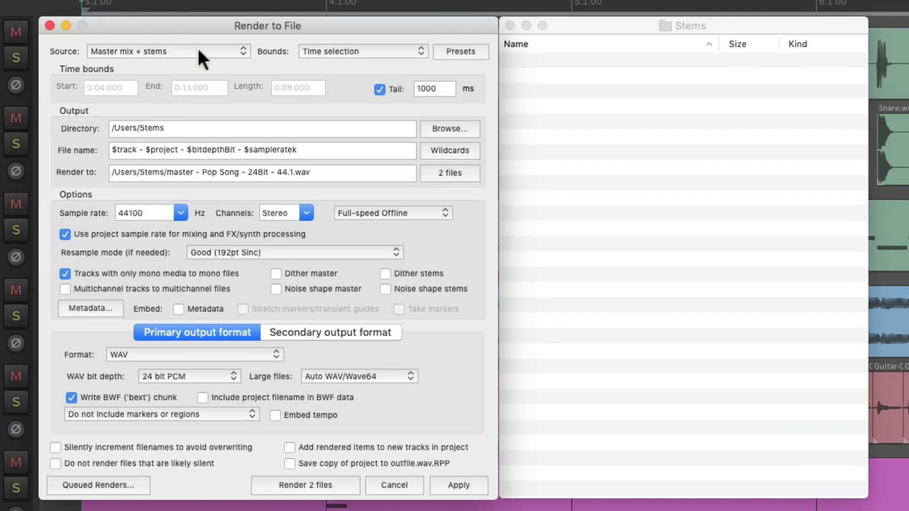
{"action": "left_click", "coordinate": [198, 47]}
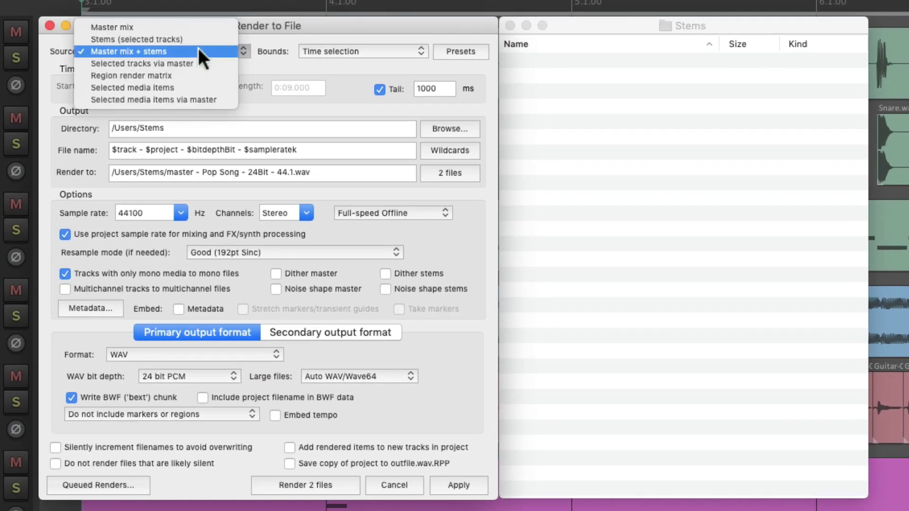
{"action": "left_click", "coordinate": [199, 37]}
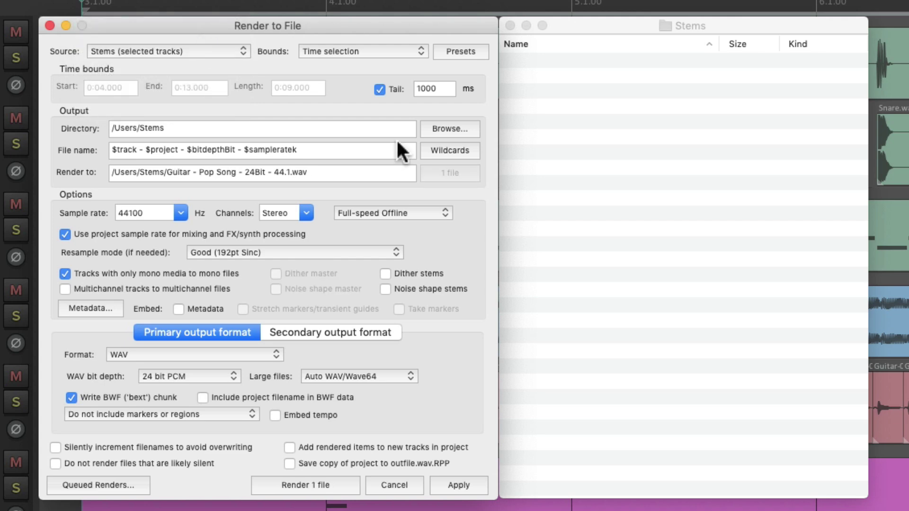
{"action": "left_click", "coordinate": [349, 484]}
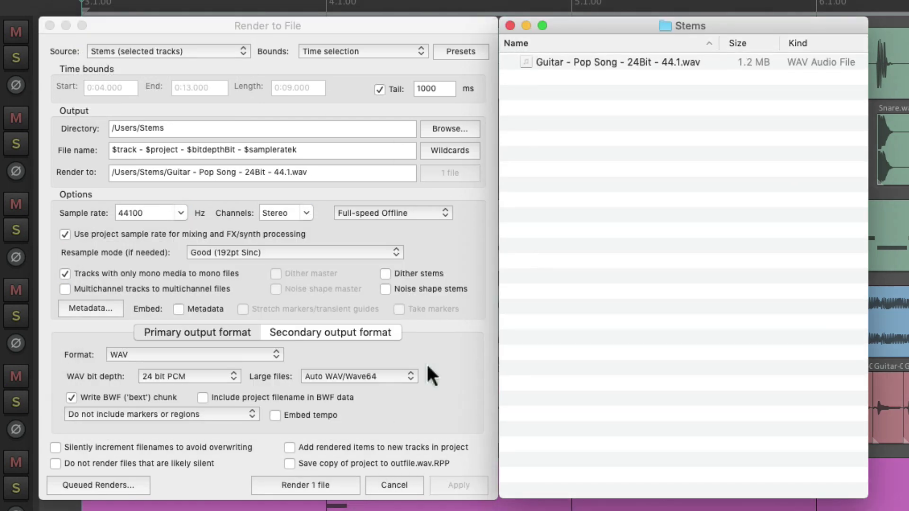
Audition Guitar - Pop Song - 24Bit - 44.1.wav with Quick Look.
{"action": "left_click", "coordinate": [625, 66]}
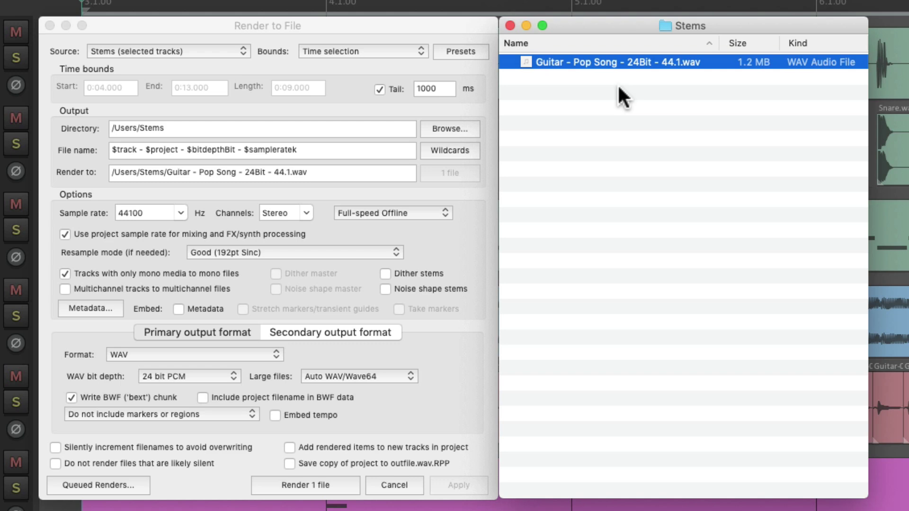
{"action": "key", "text": "space"}
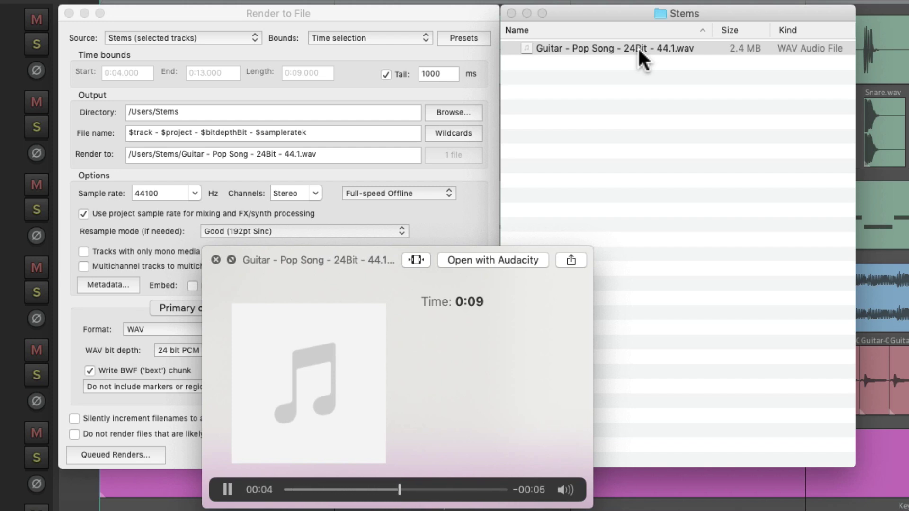
{"action": "key", "text": "space"}
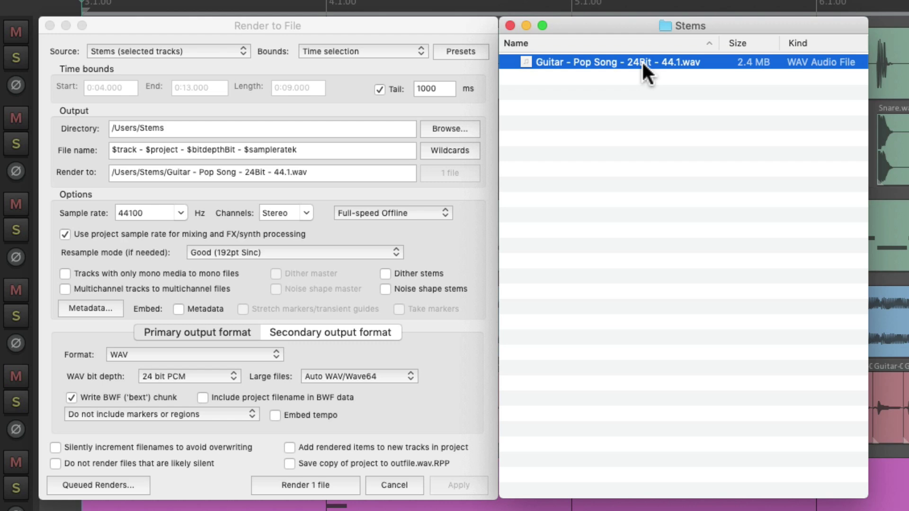
Delete the Guitar WAV and switch the render source to Selected tracks via master.
{"action": "key", "text": "super+BackSpace"}
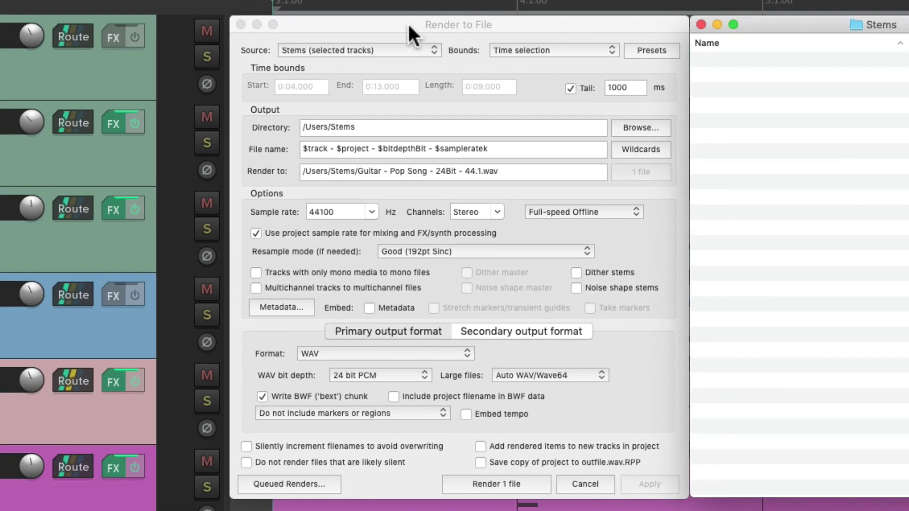
{"action": "left_click", "coordinate": [209, 29]}
{"action": "left_click", "coordinate": [400, 47]}
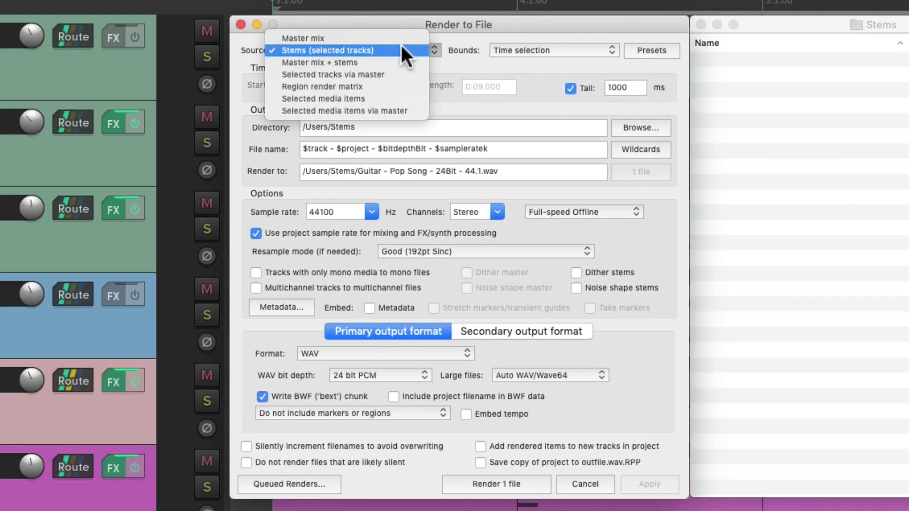
{"action": "left_click", "coordinate": [407, 74]}
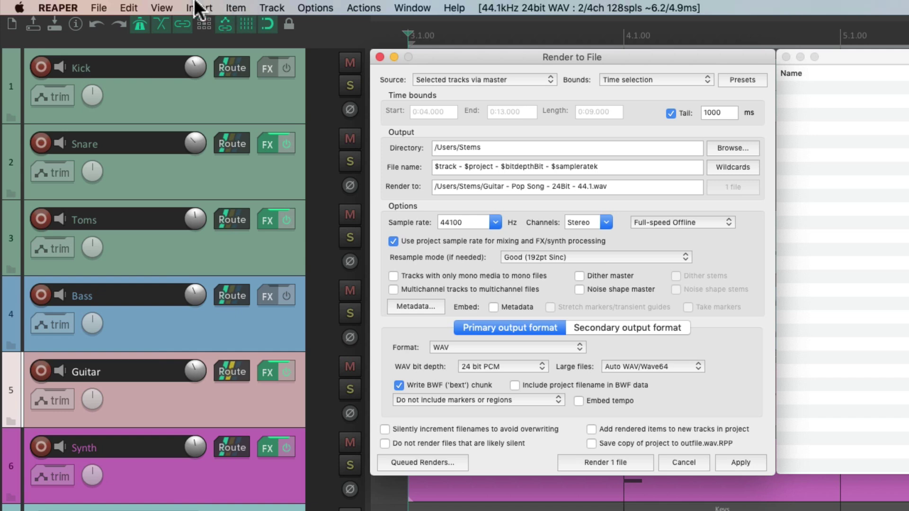
{"action": "left_click", "coordinate": [177, 7]}
{"action": "left_click", "coordinate": [160, 73]}
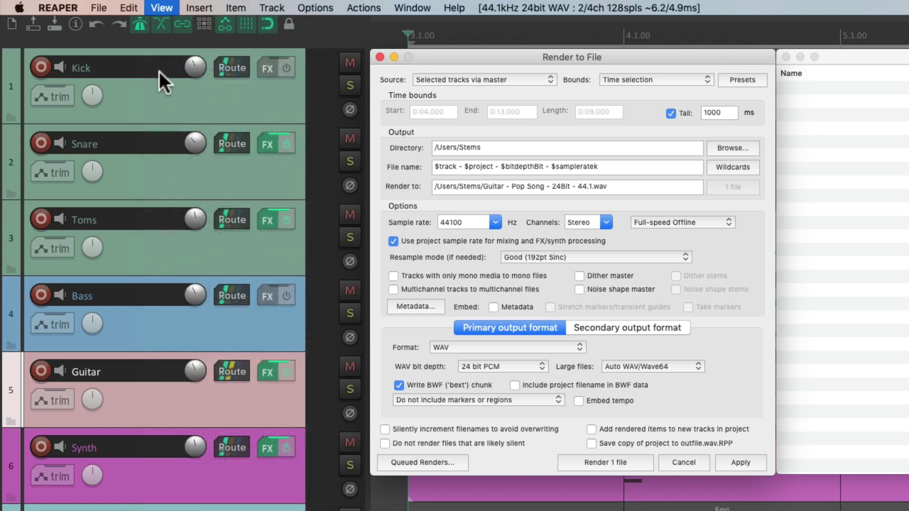
{"action": "left_click", "coordinate": [237, 91]}
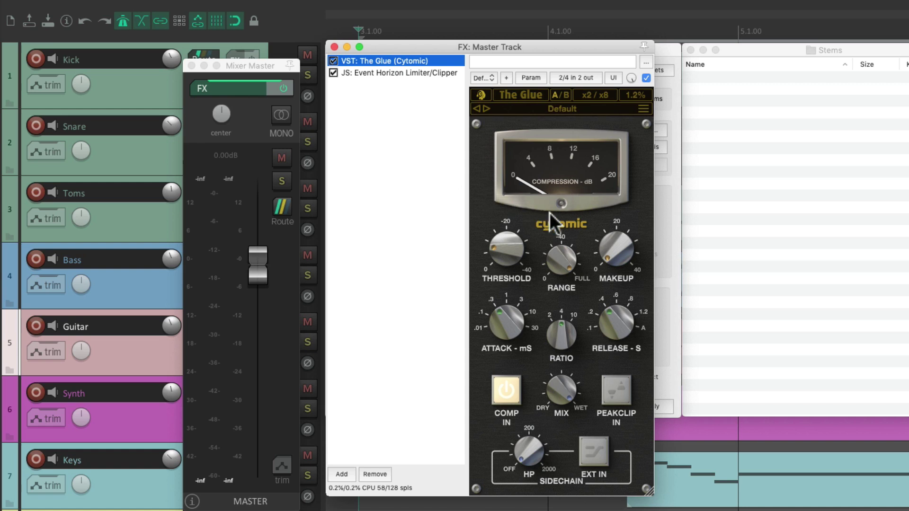
{"action": "left_click", "coordinate": [444, 72]}
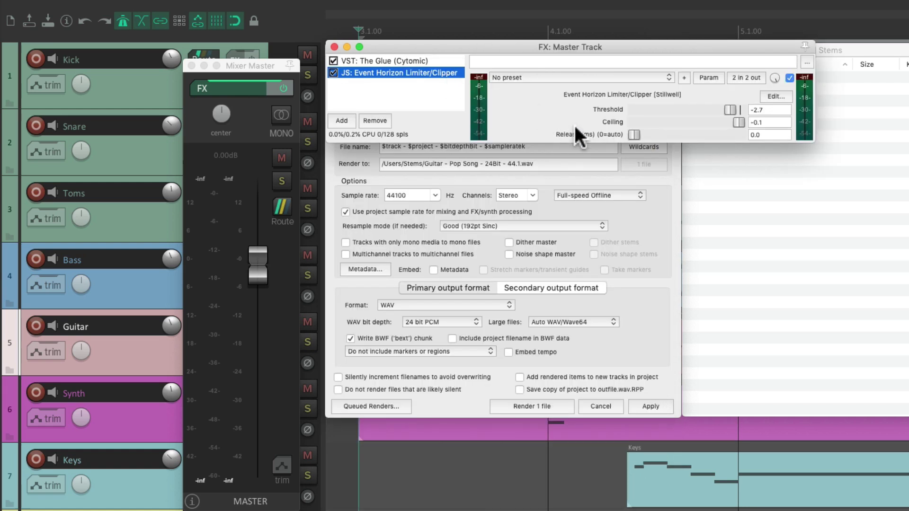
{"action": "left_click", "coordinate": [334, 46]}
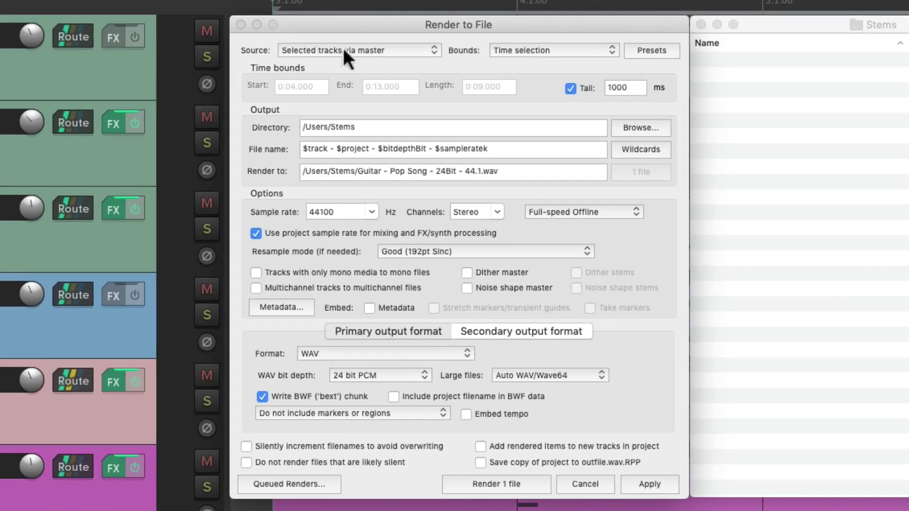
{"action": "left_click", "coordinate": [346, 50]}
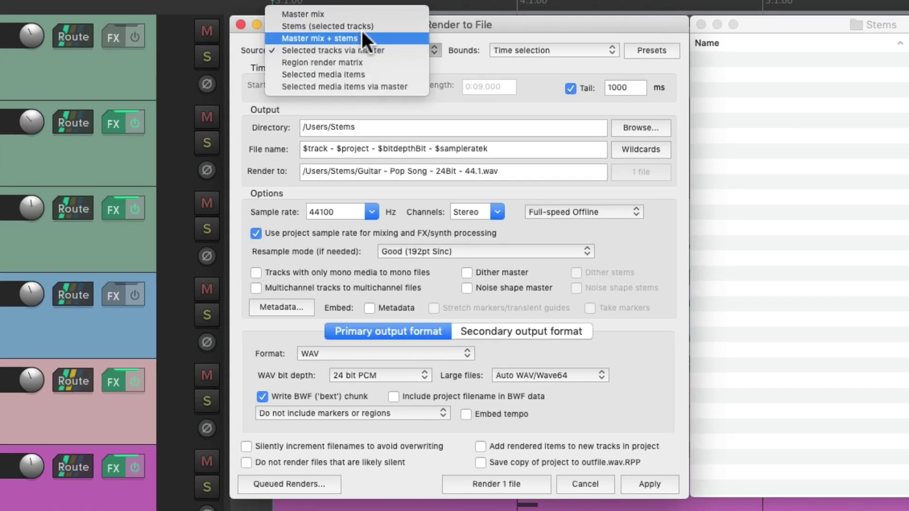
{"action": "left_click", "coordinate": [374, 26]}
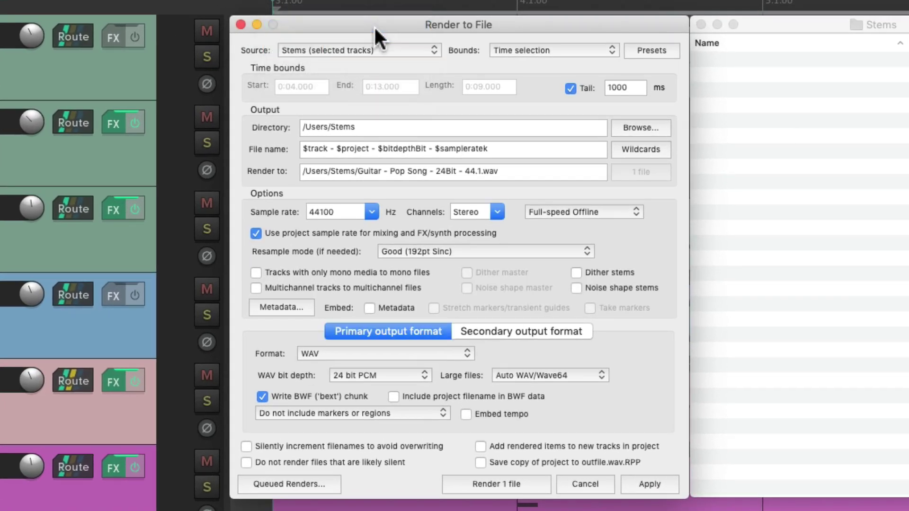
{"action": "left_click", "coordinate": [399, 43]}
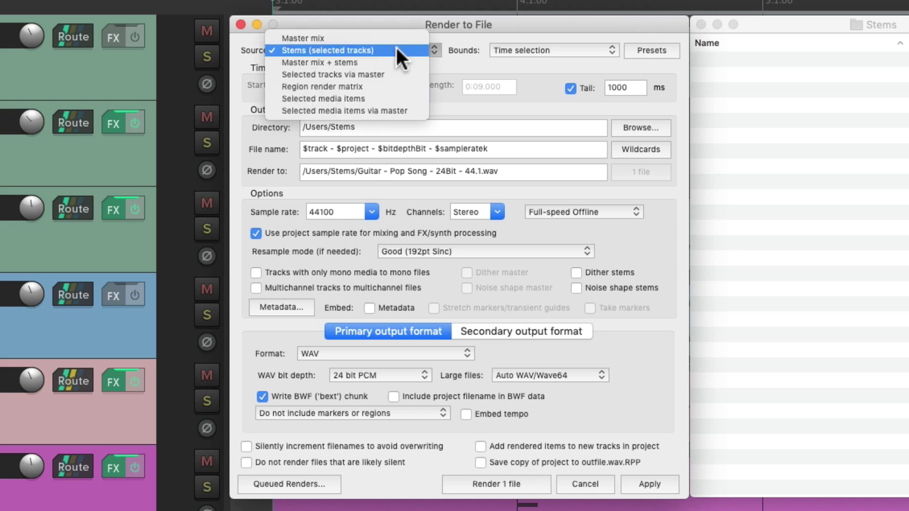
{"action": "left_click", "coordinate": [398, 74]}
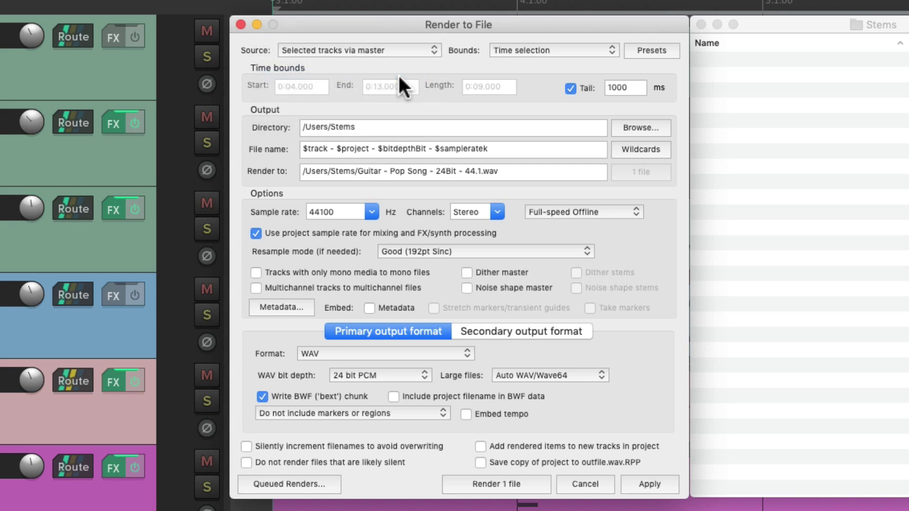
Render Guitar via master and audition the 2.4 MB Guitar - Pop Song - 24Bit - 44.1.wav.
{"action": "key", "text": "Return"}
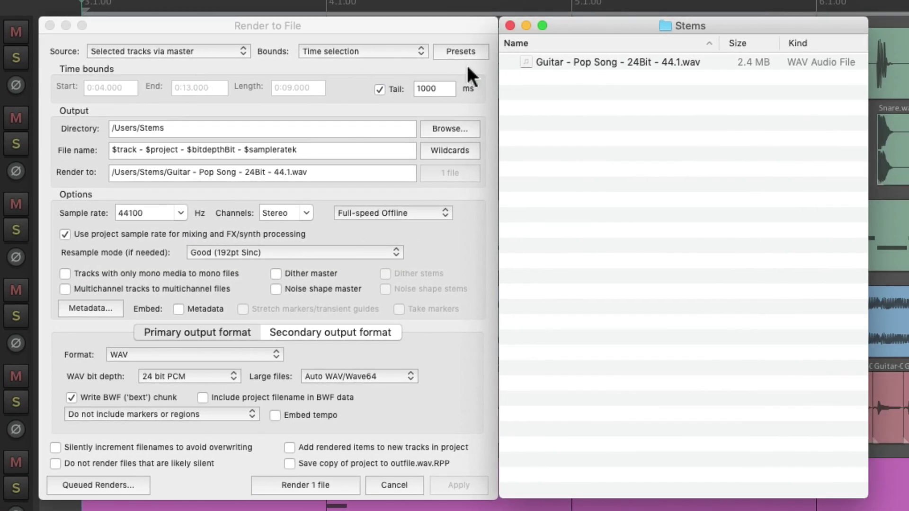
{"action": "left_click", "coordinate": [595, 62]}
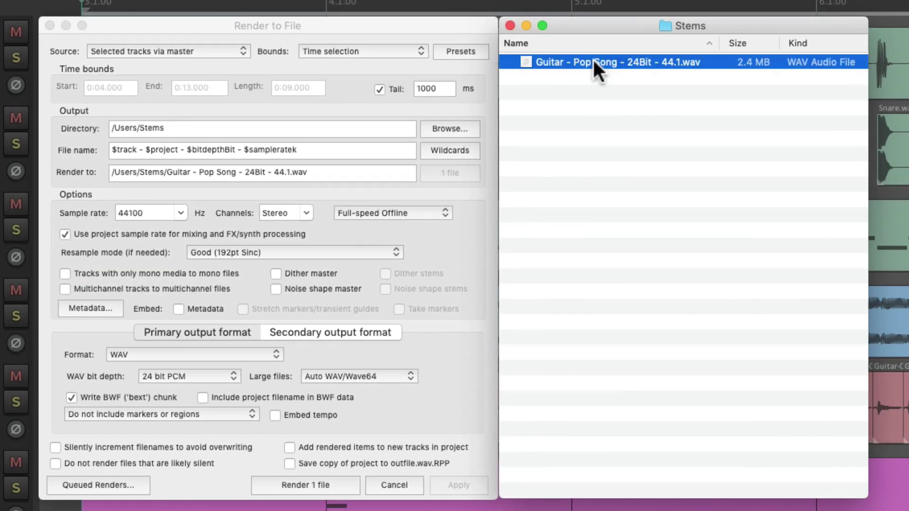
{"action": "key", "text": "space"}
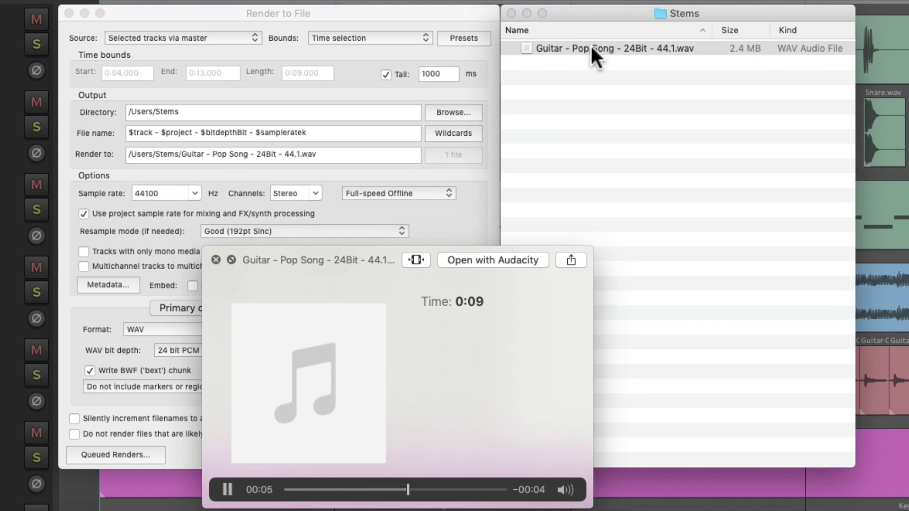
{"action": "key", "text": "space"}
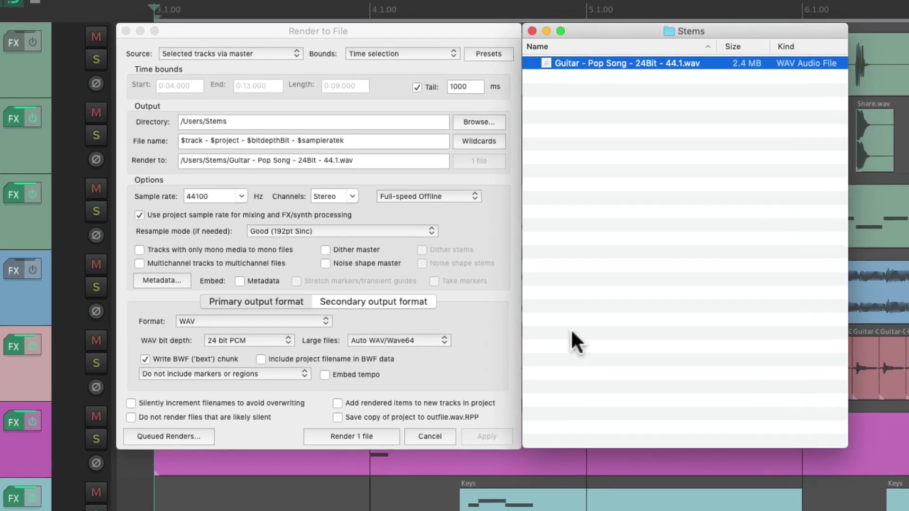
Delete the Guitar WAV from the Stems folder.
{"action": "left_click", "coordinate": [639, 192]}
{"action": "left_click", "coordinate": [599, 63]}
{"action": "key", "text": "super+BackSpace"}
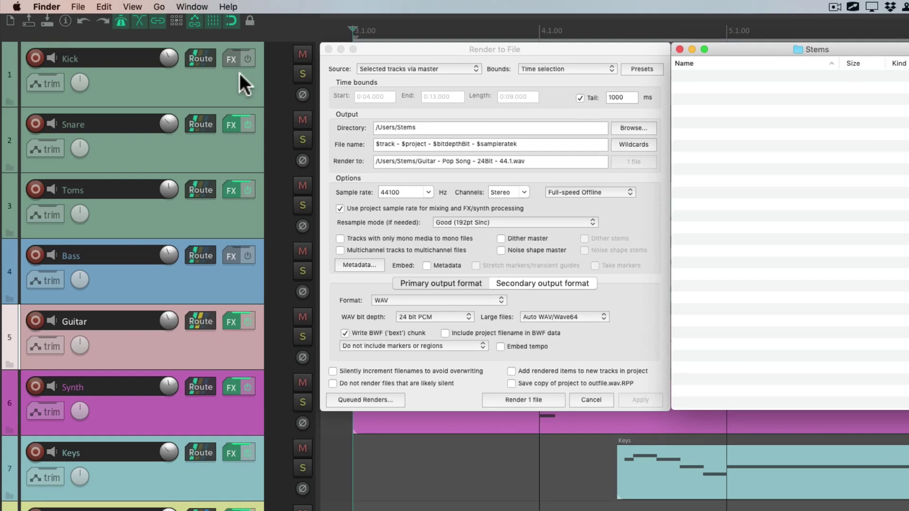
Select tracks Kick through Keys and render all seven via master.
{"action": "left_click", "coordinate": [233, 82]}
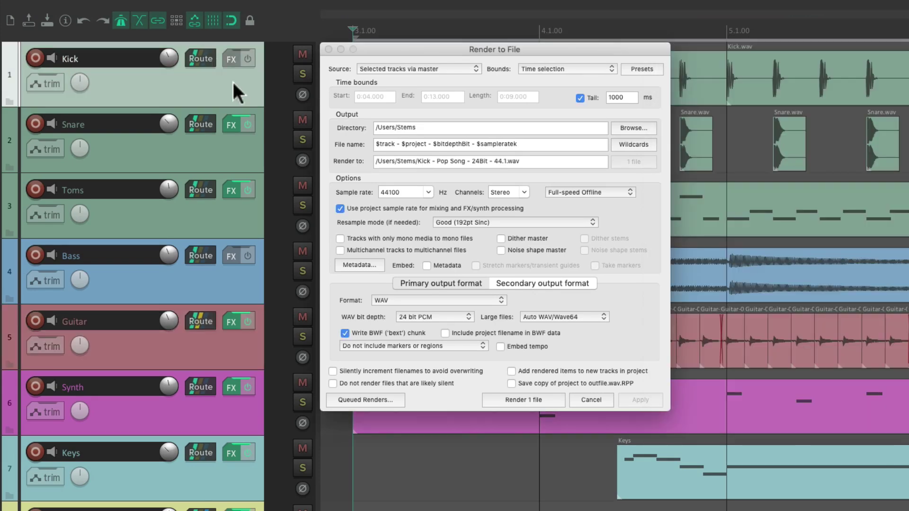
{"action": "left_click", "coordinate": [223, 487], "text": "shift"}
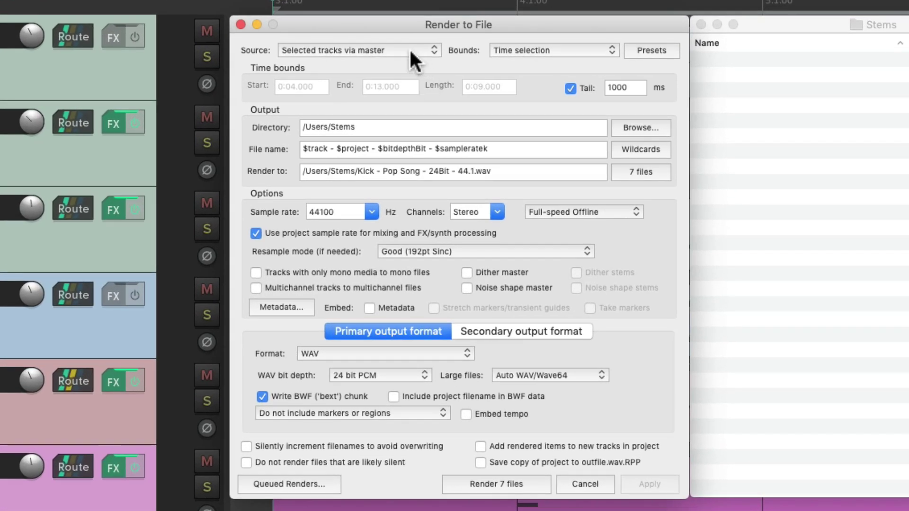
{"action": "left_click", "coordinate": [413, 61]}
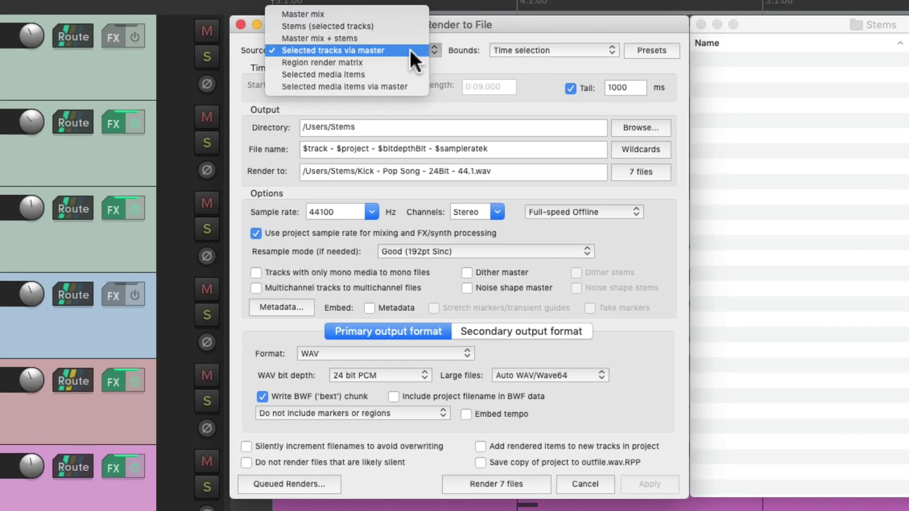
{"action": "left_click", "coordinate": [410, 50]}
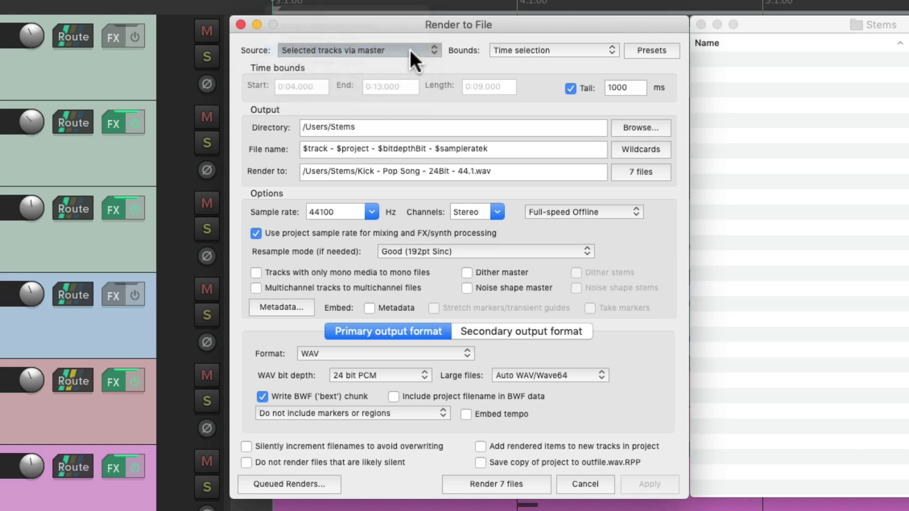
{"action": "left_click", "coordinate": [534, 482]}
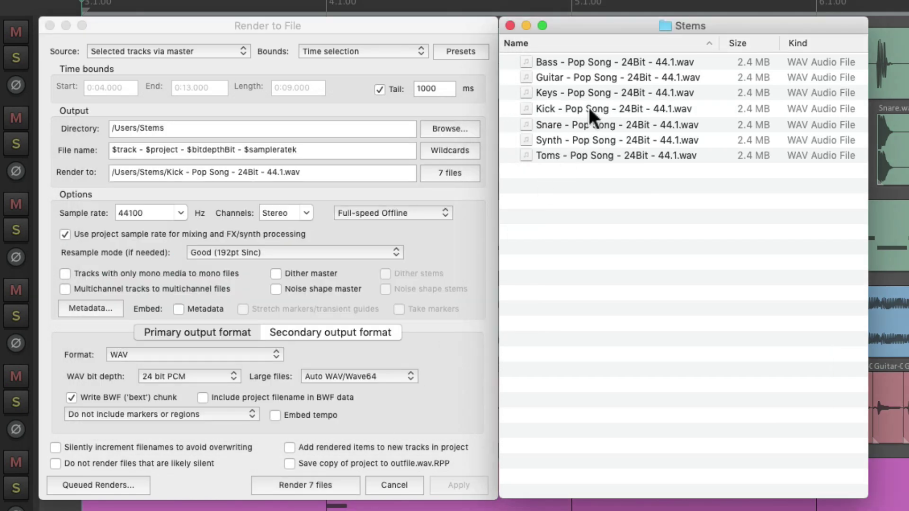
Audition the Kick, Snare, Toms, Synth and Guitar stems with Quick Look, then close the preview.
{"action": "left_click", "coordinate": [590, 108]}
{"action": "key", "text": "space"}
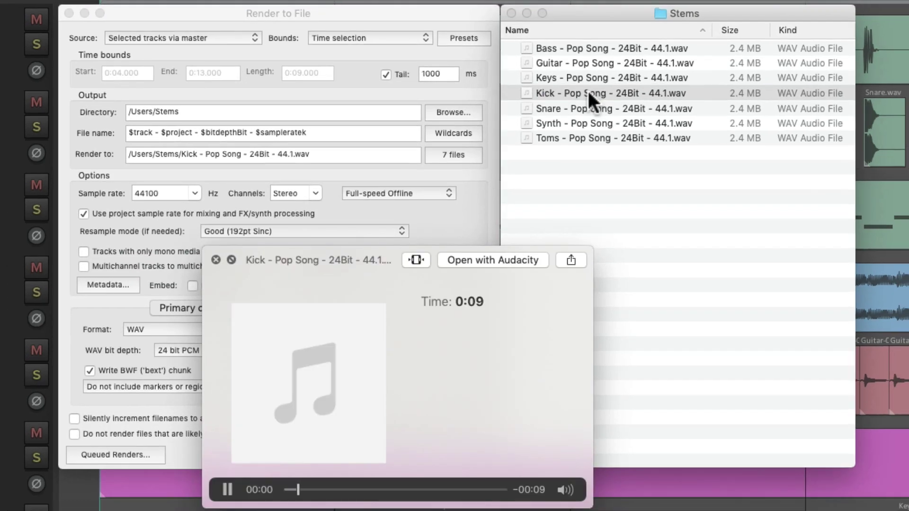
{"action": "left_click", "coordinate": [593, 100]}
{"action": "left_click", "coordinate": [595, 107]}
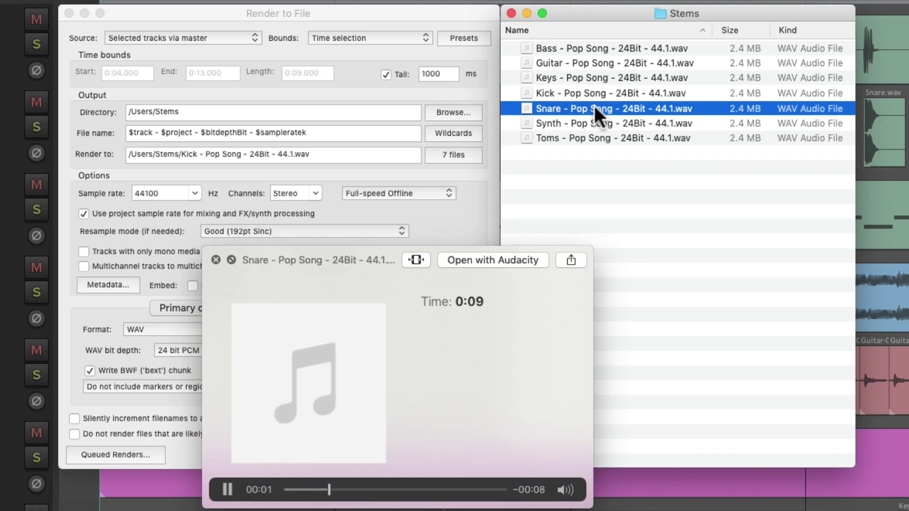
{"action": "left_click", "coordinate": [596, 135]}
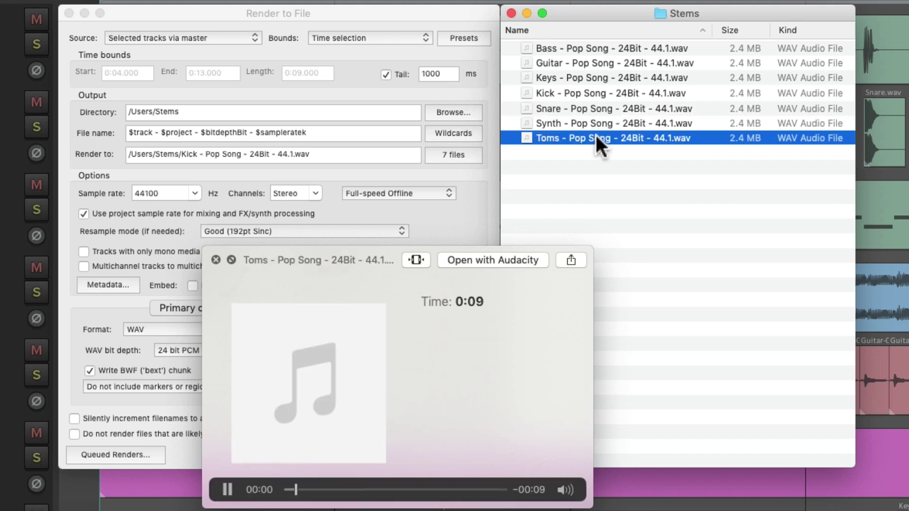
{"action": "left_click", "coordinate": [592, 120]}
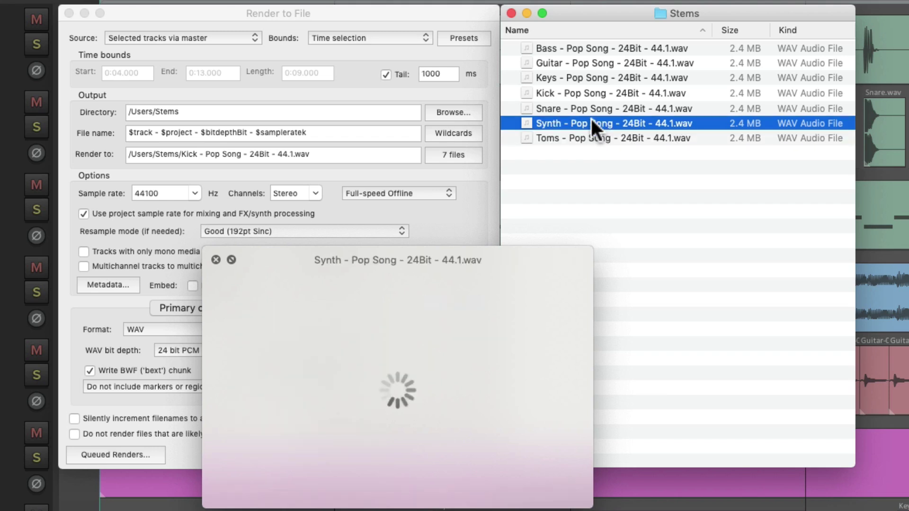
{"action": "left_click", "coordinate": [600, 65]}
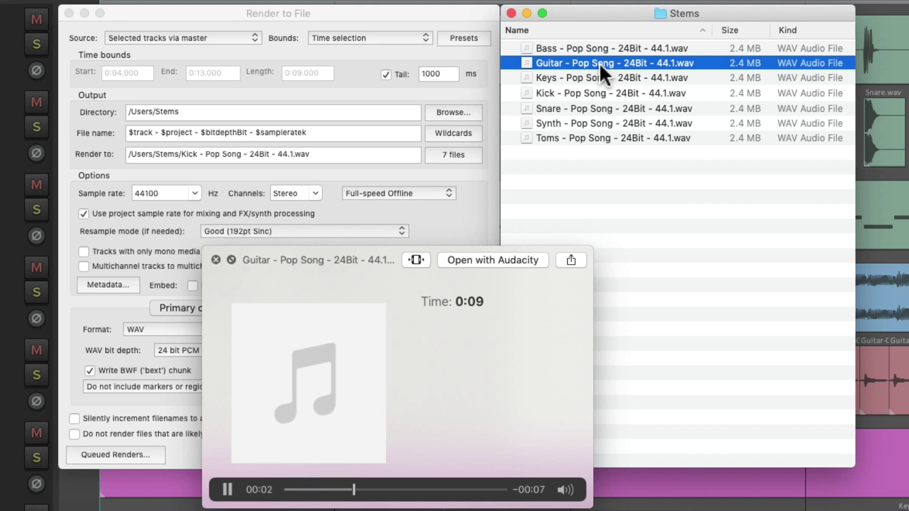
{"action": "key", "text": "space"}
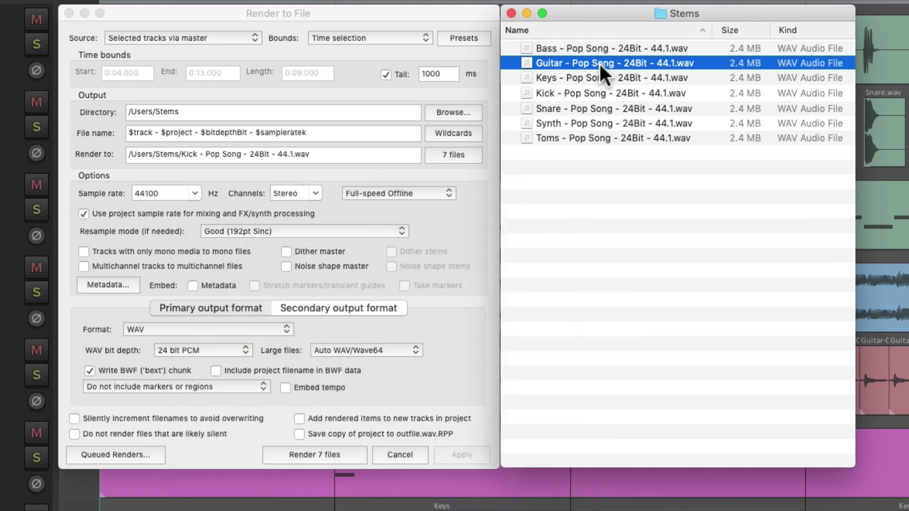